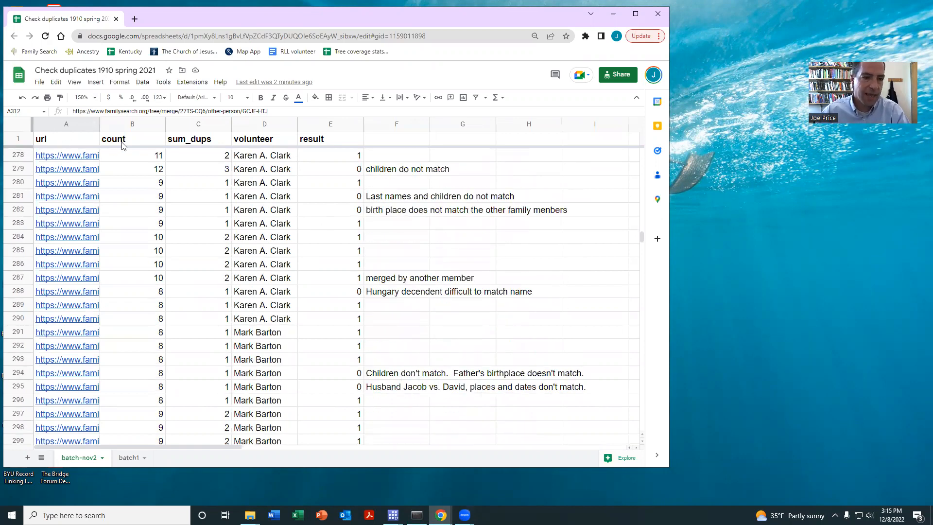
Enter the volunteer's full name in the volunteer column of row 312, the first unclaimed row
scroll(121, 145, down, 3)
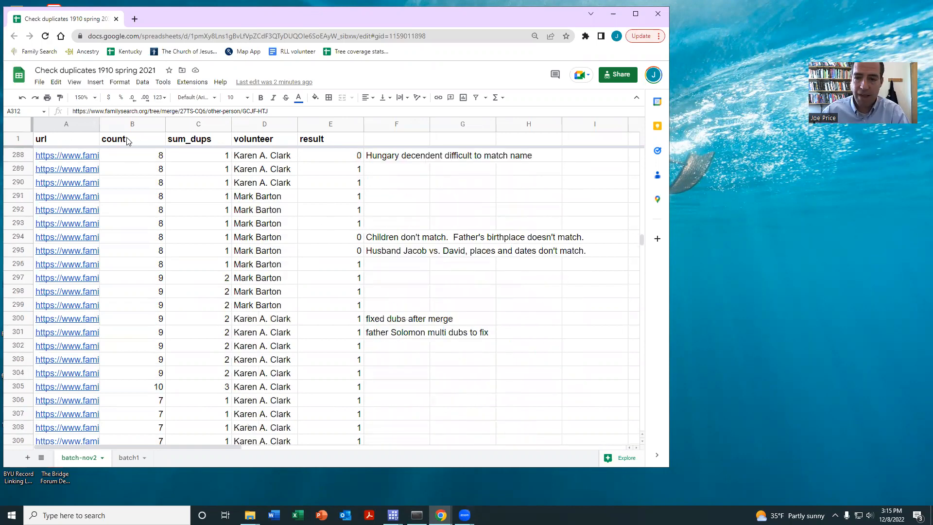
scroll(205, 204, down, 2)
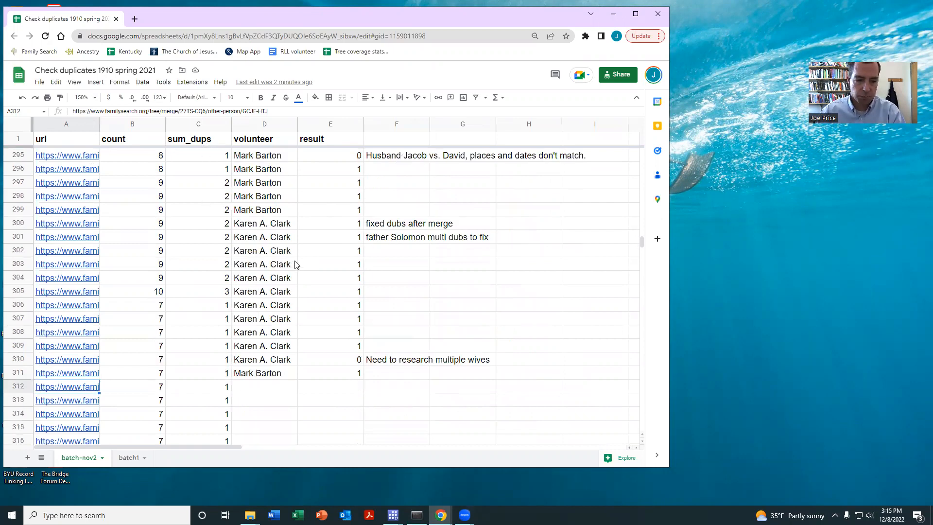
scroll(274, 294, down, 2)
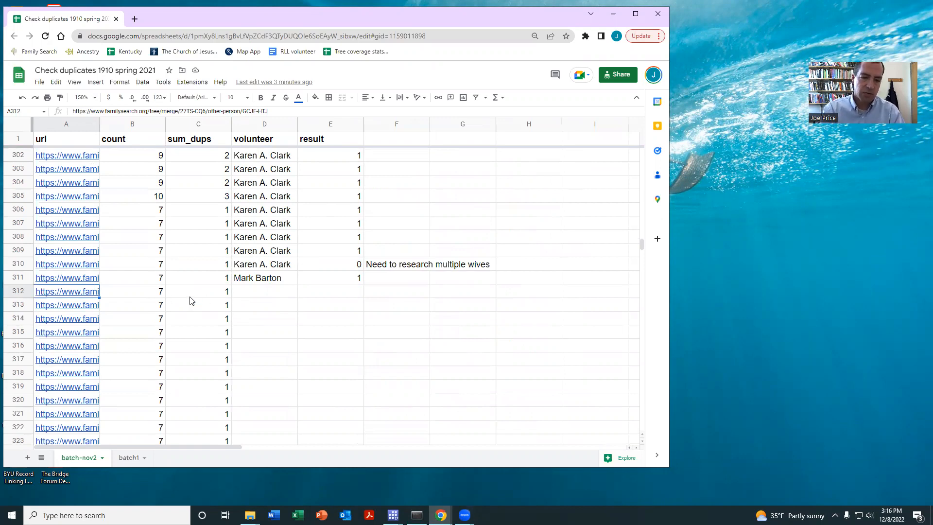
click(261, 291)
text(Joe RP)
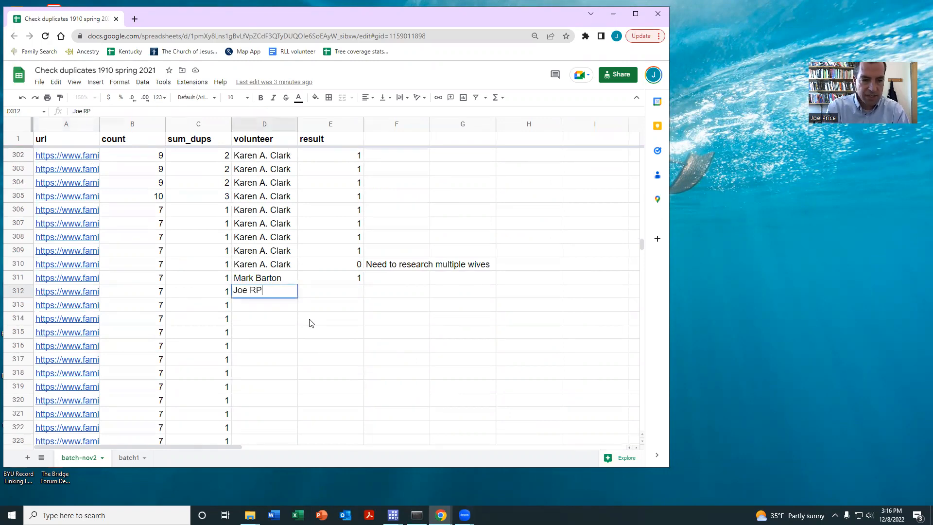
key(BackSpace)
key(BackSpace)
text(Price)
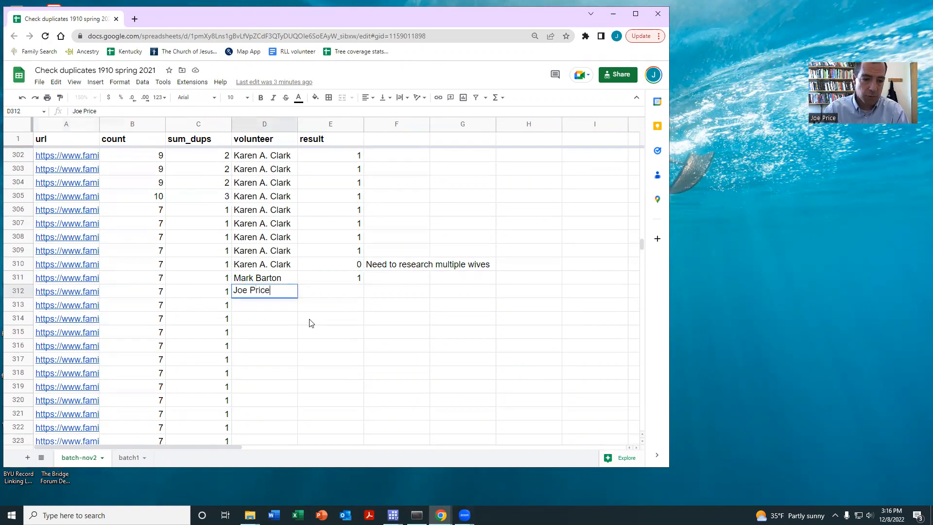
key(Return)
Fill the volunteer name from row 312 down through row 314
drag(253, 292, 253, 322)
key(ctrl+d)
click(316, 295)
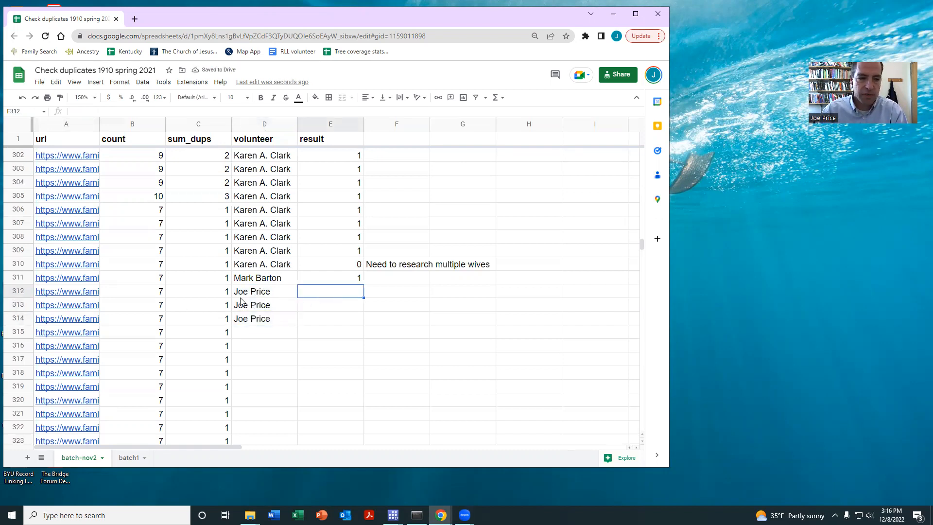
Open row 312's FamilySearch merge link and compare the possible duplicate with the surviving person
click(76, 293)
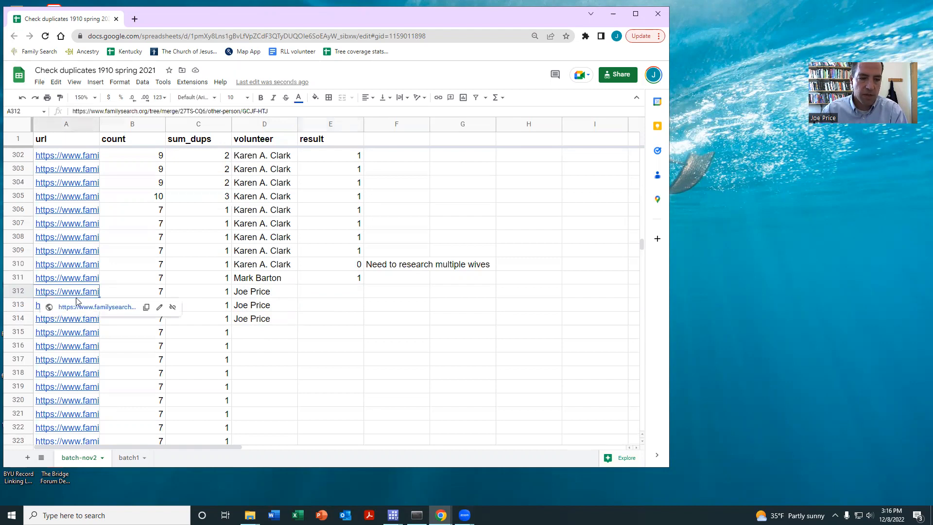
click(78, 307)
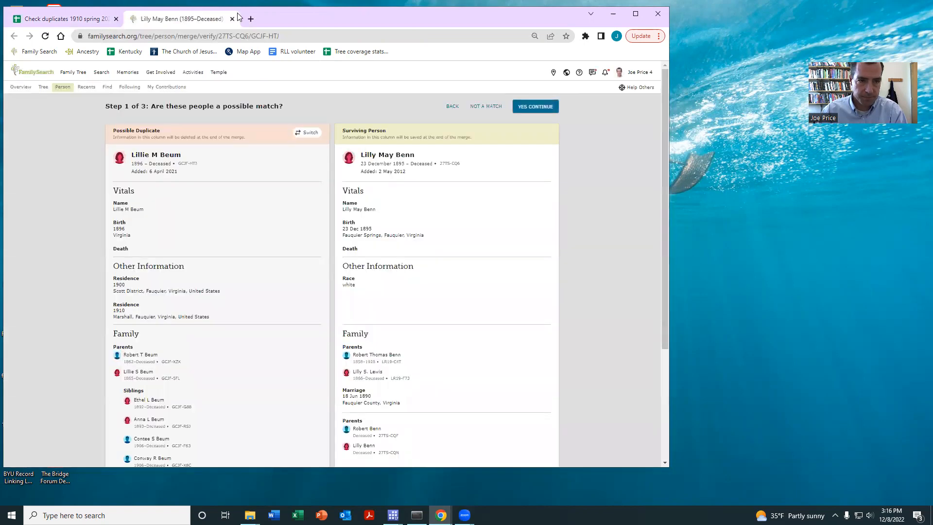
drag(238, 17, 254, 41)
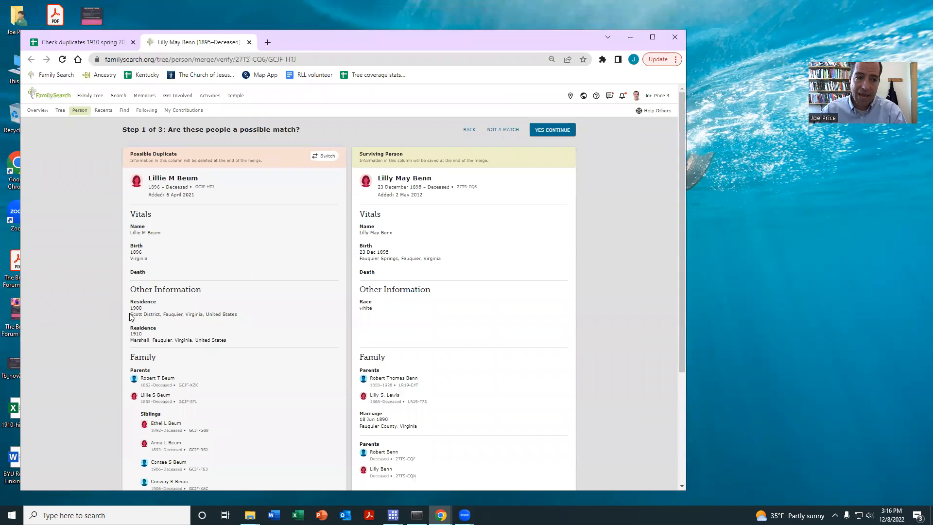
scroll(172, 279, down, 2)
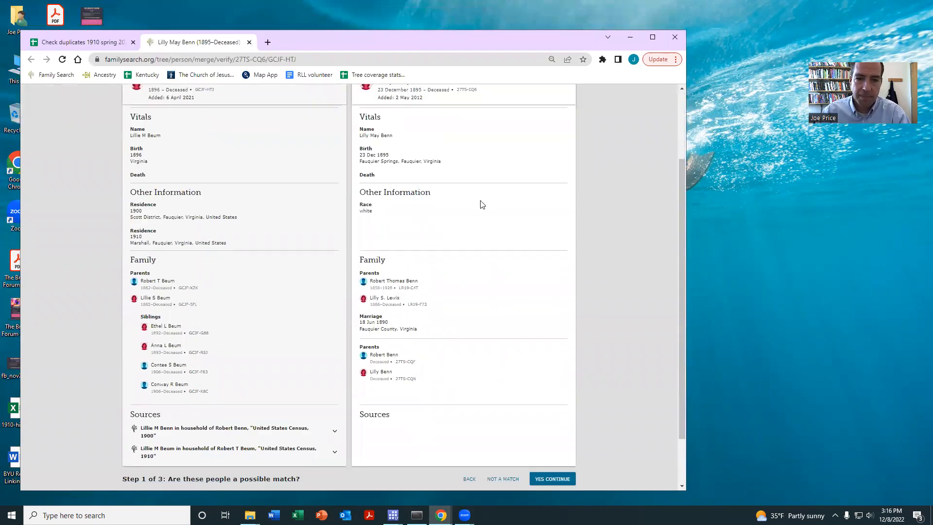
scroll(474, 204, up, 1)
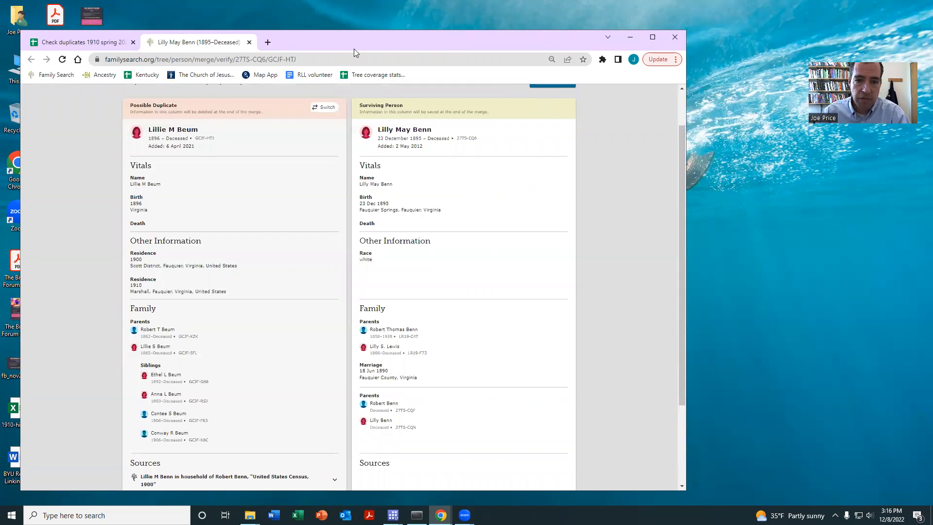
Open the surviving person's details page in a separate tab and expand the children of the second parent couple
drag(354, 48, 360, 71)
right_click(400, 152)
click(421, 156)
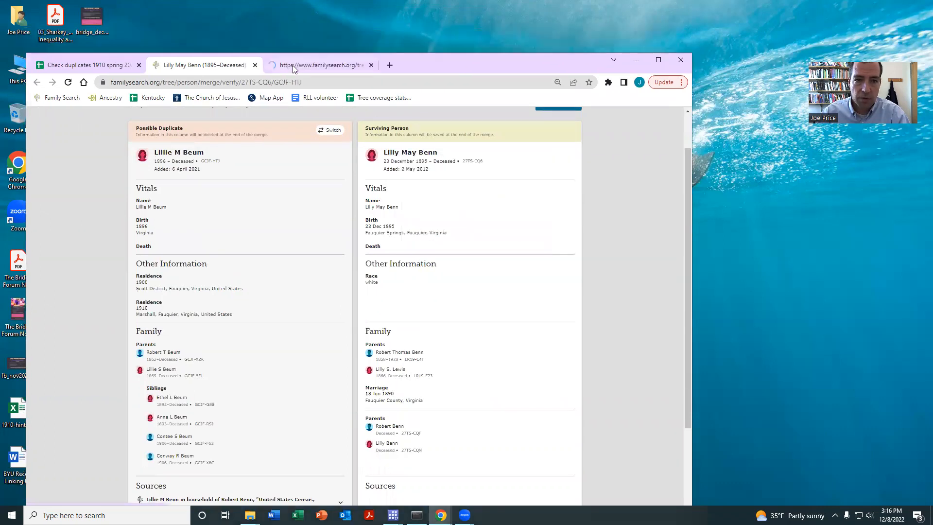
click(293, 66)
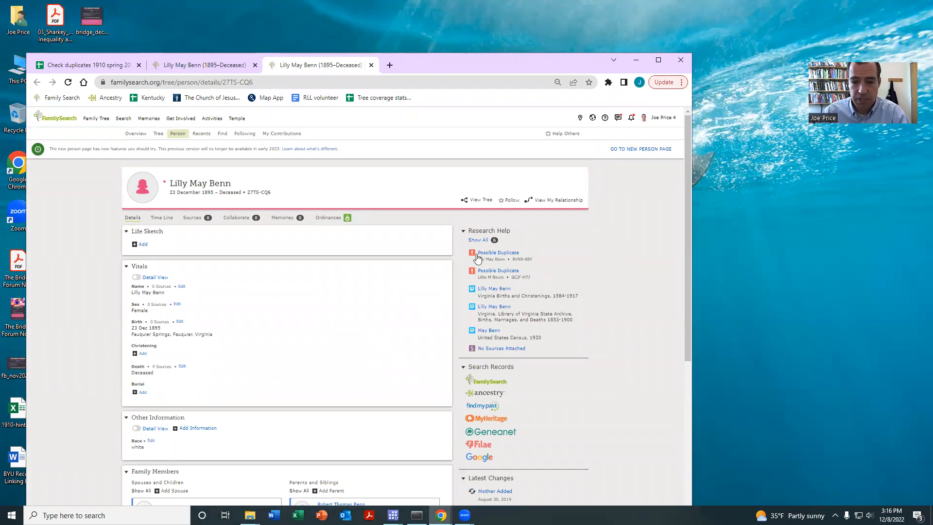
scroll(360, 325, down, 5)
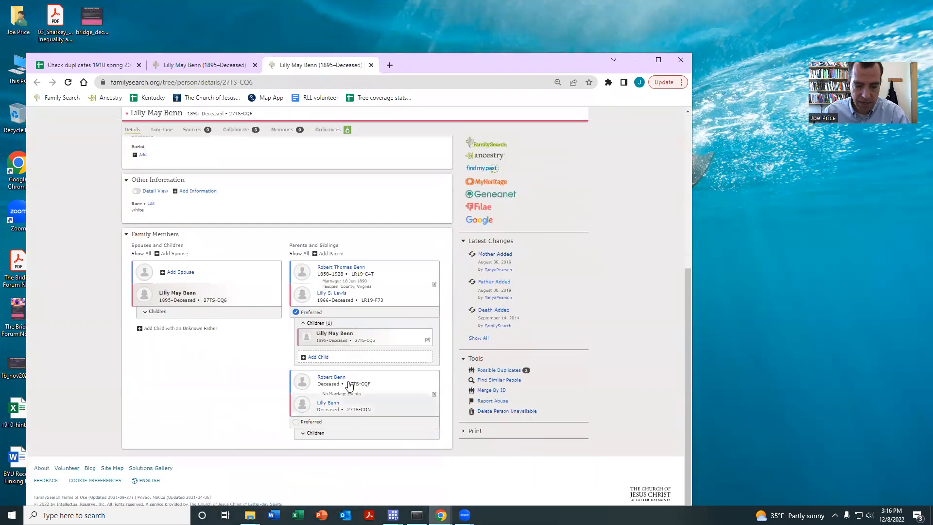
click(313, 436)
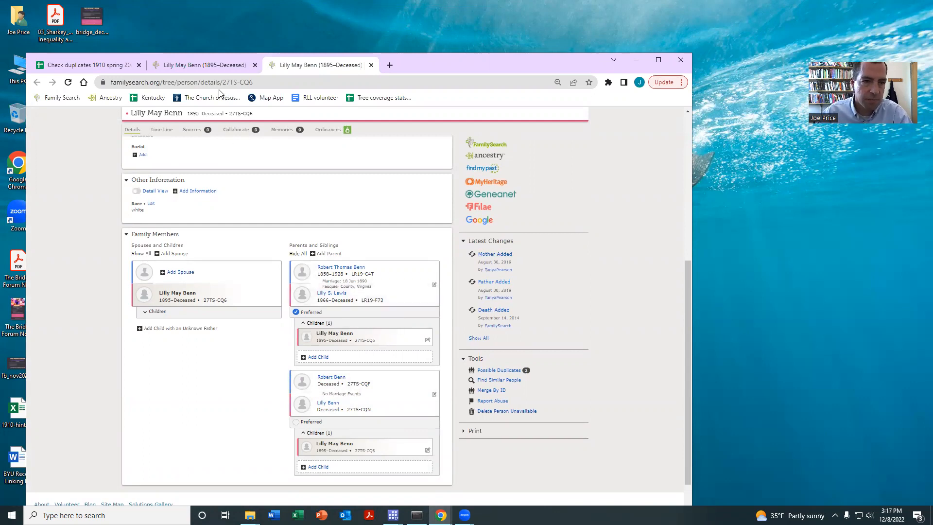
Return to the merge comparison and review both people's vitals, residences, parents, siblings and sources
click(182, 68)
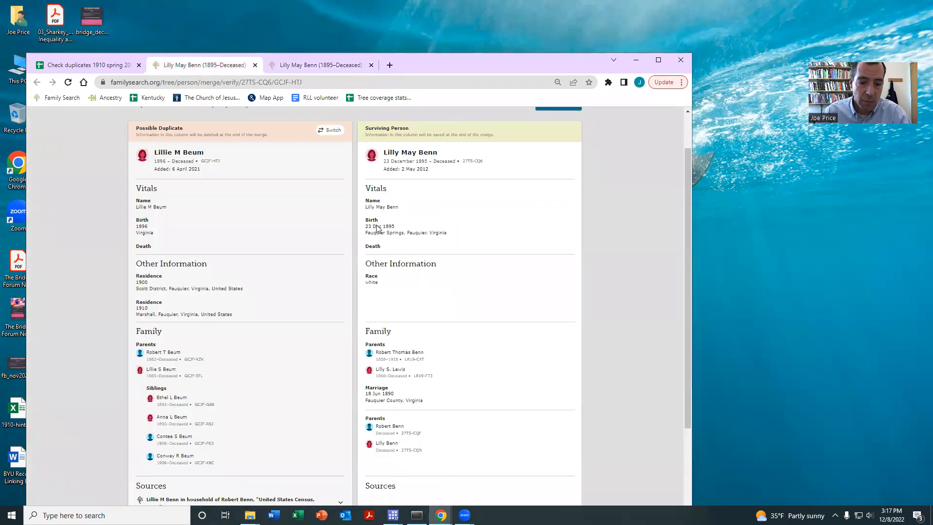
scroll(479, 257, down, 1)
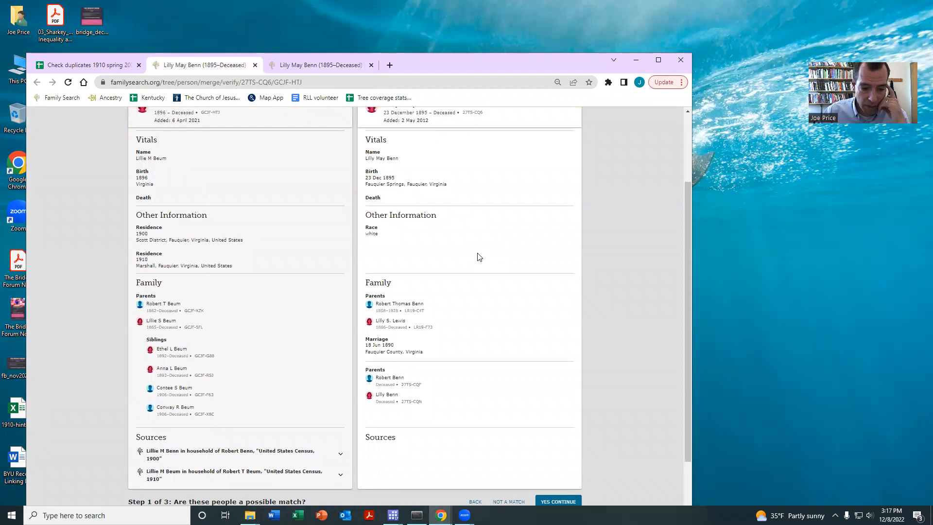
scroll(479, 257, down, 1)
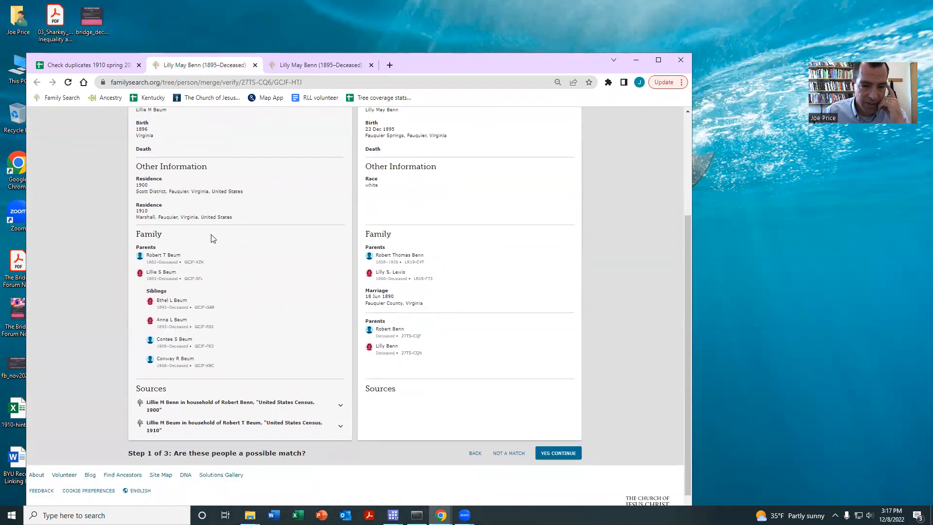
scroll(211, 238, up, 2)
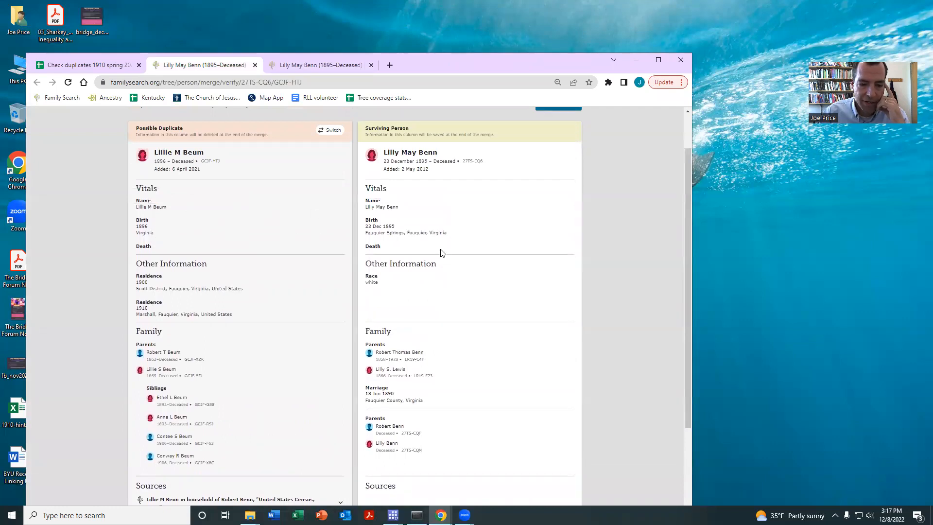
scroll(441, 255, down, 2)
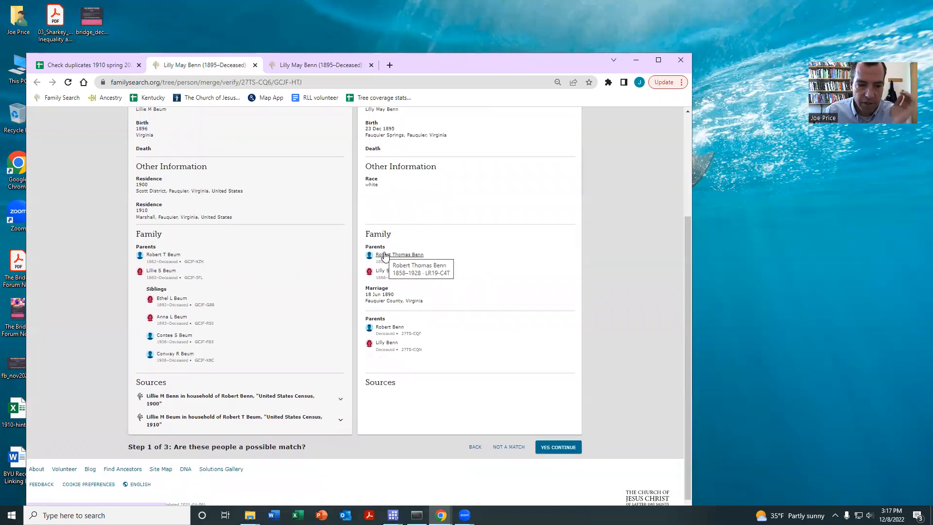
scroll(245, 287, up, 3)
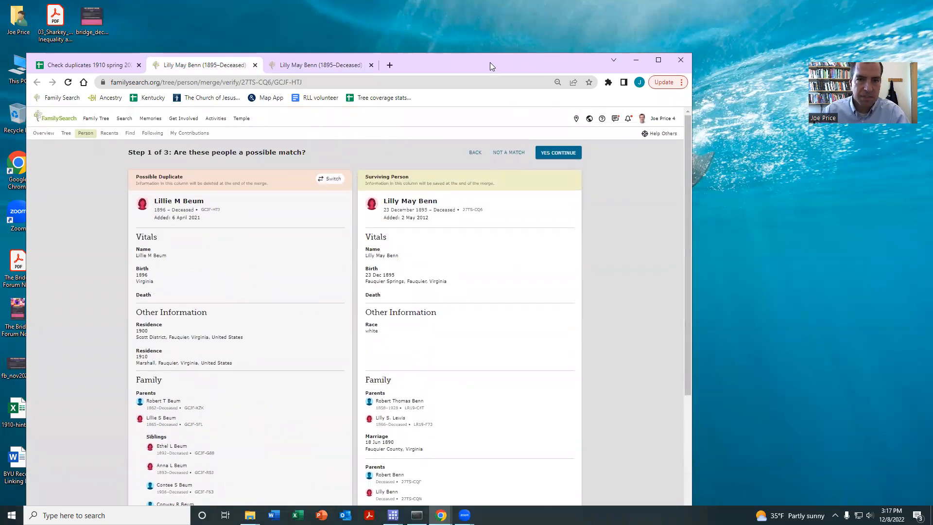
Go back to the surviving person's details page and review the research hints, vitals and family members
drag(490, 62, 469, 33)
click(309, 39)
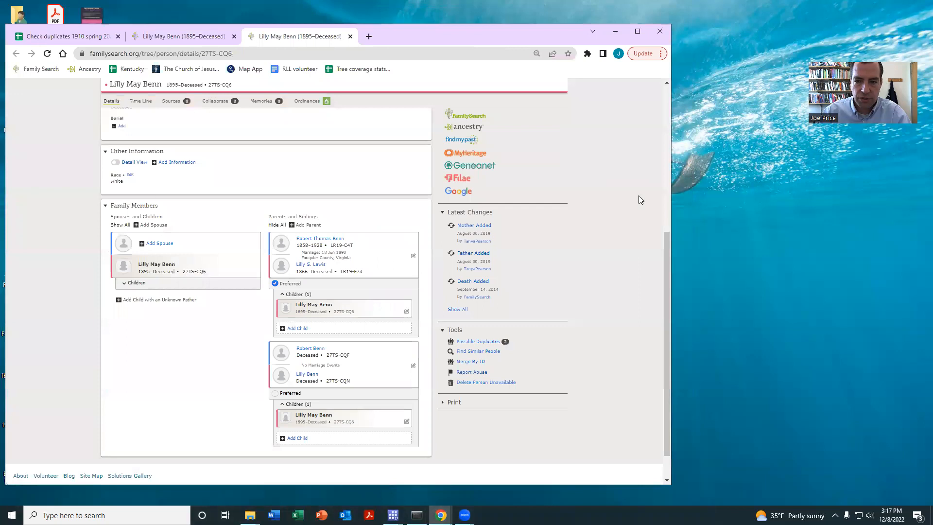
scroll(547, 242, up, 4)
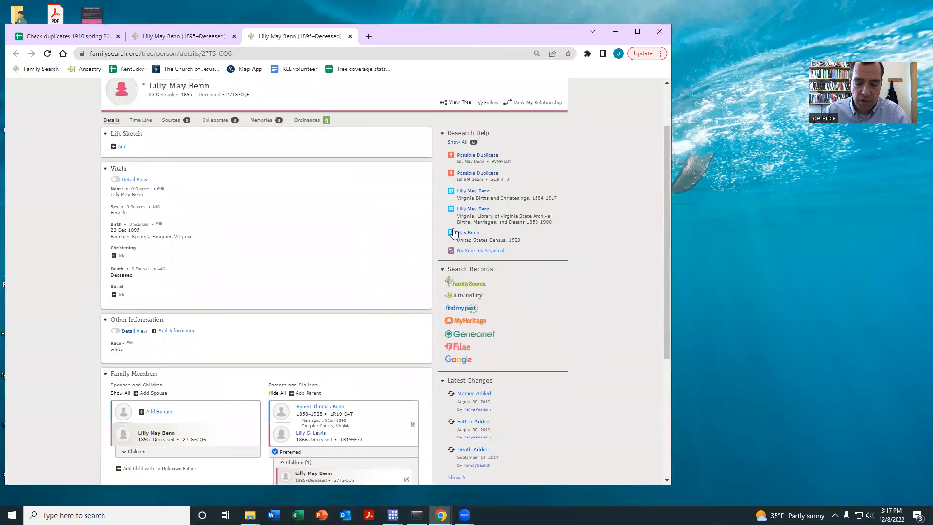
scroll(306, 272, down, 1)
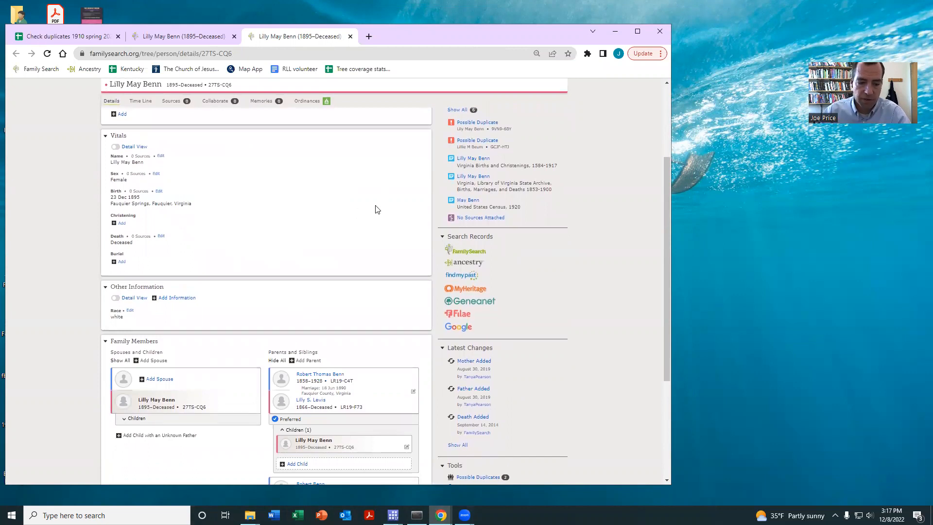
scroll(377, 209, down, 2)
scroll(577, 220, up, 5)
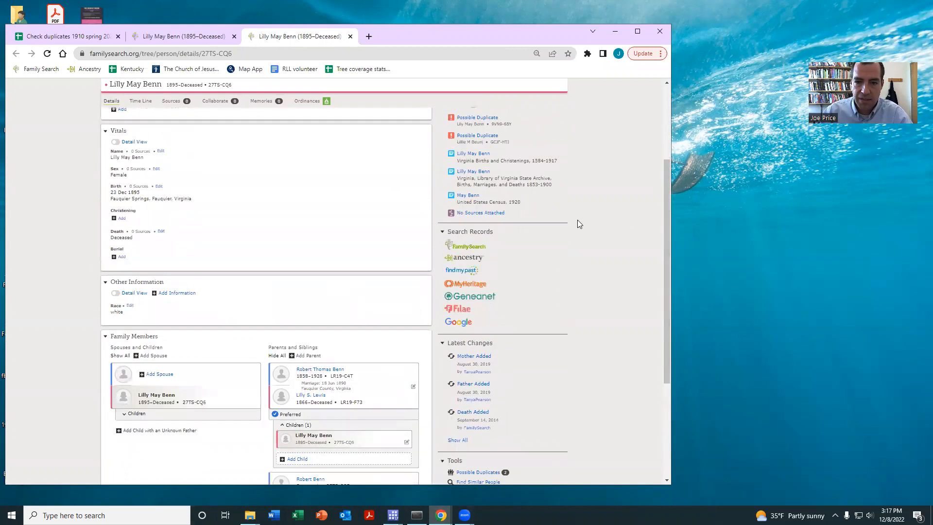
Search Ancestry for records of the surviving person and place the results window beside the FamilySearch page
click(461, 339)
drag(427, 40, 572, 38)
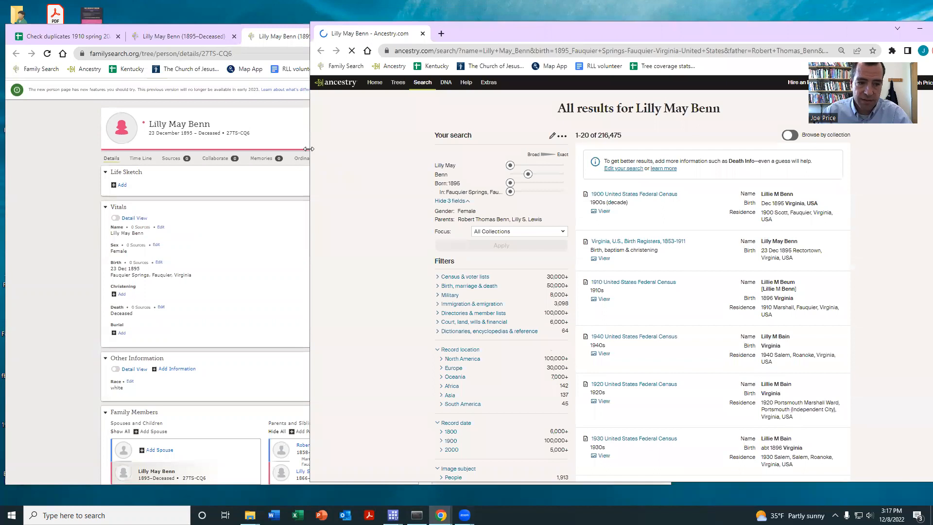
drag(309, 148, 379, 149)
drag(664, 35, 623, 26)
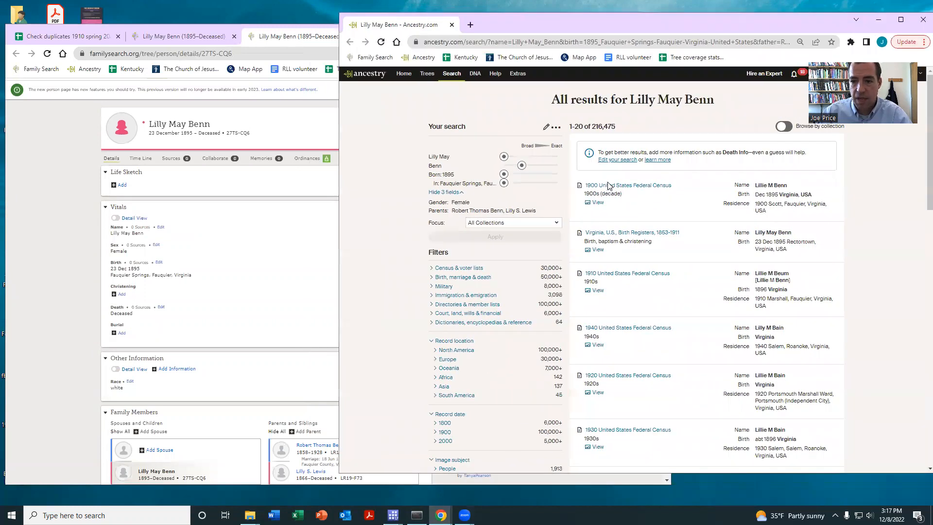
Open the 1900 United States Federal Census result and go from it to the matching public member trees
click(608, 185)
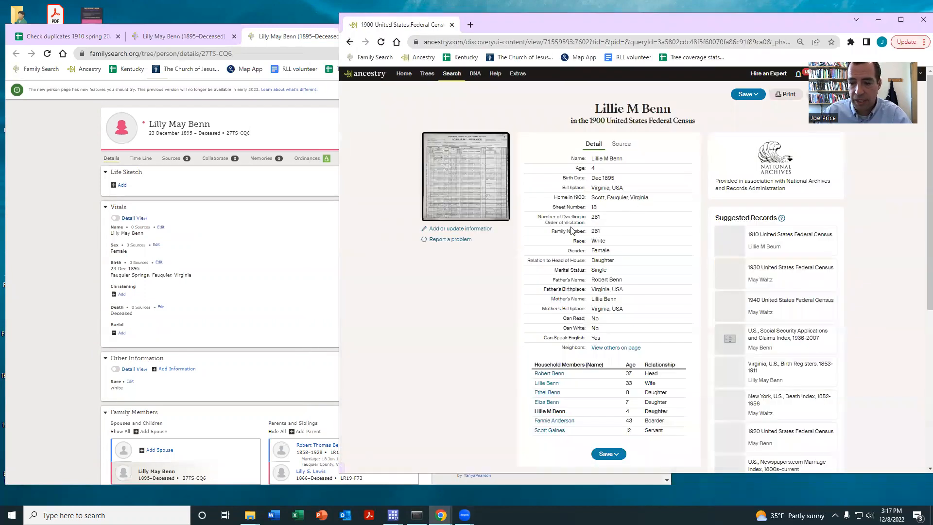
scroll(777, 399, down, 4)
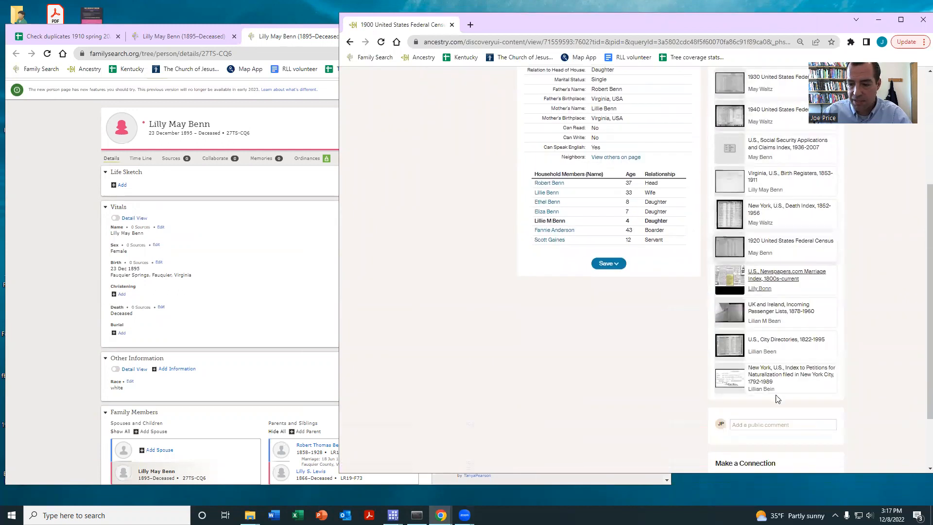
scroll(775, 398, down, 2)
click(731, 397)
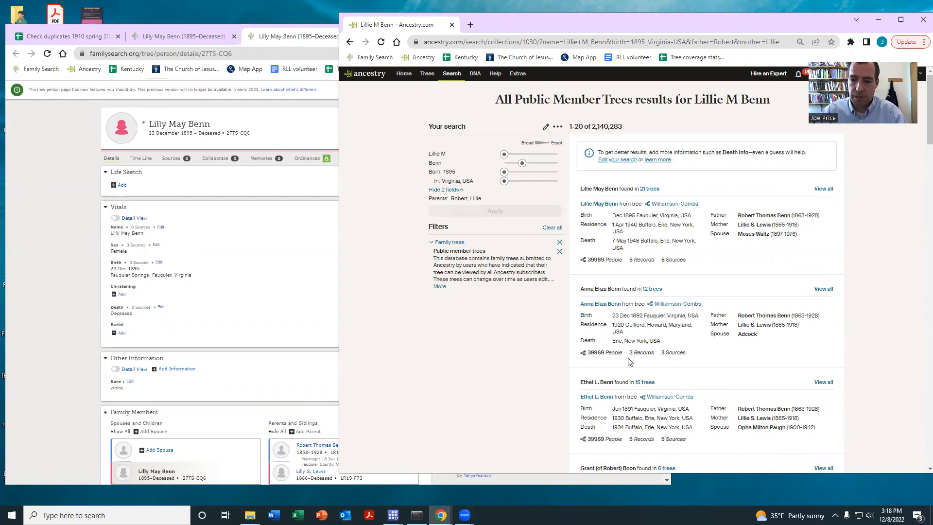
Open the first matching tree profile and check its 1910 United States Federal Census citation against the FamilySearch merge comparison
click(601, 206)
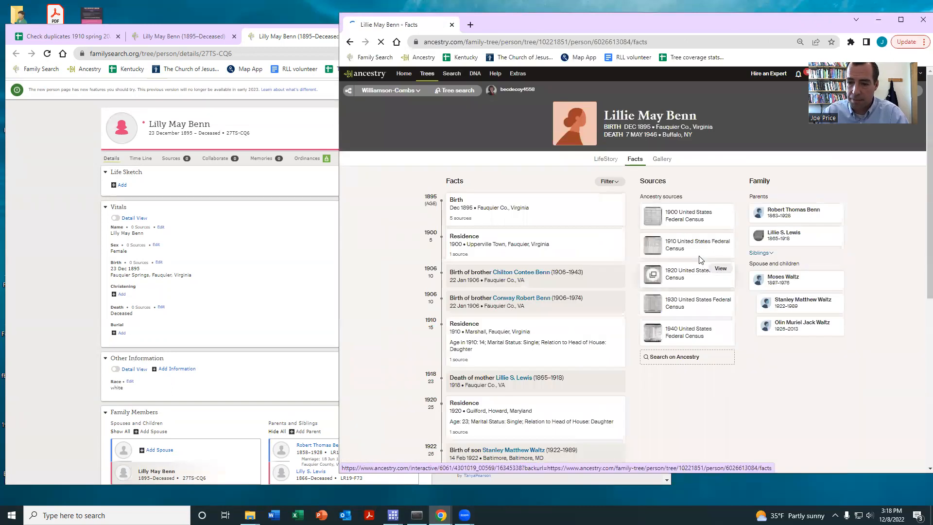
click(726, 246)
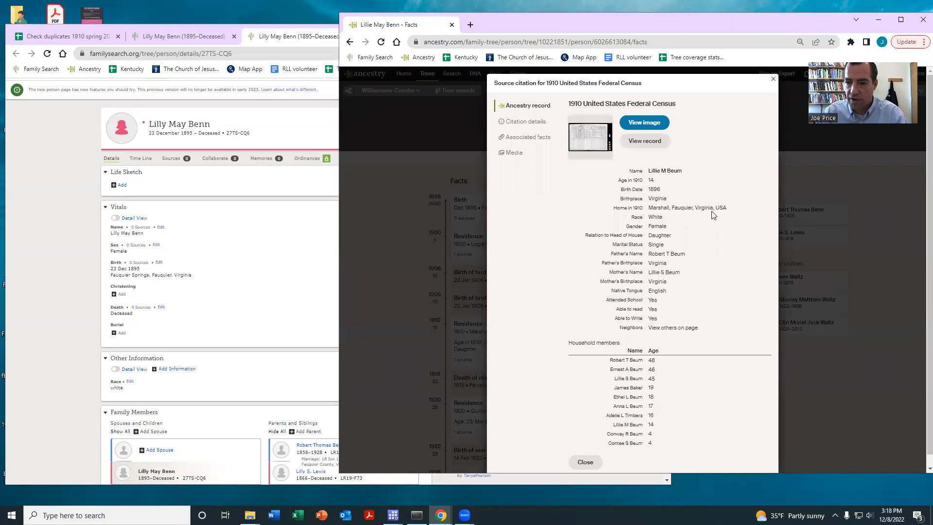
click(164, 35)
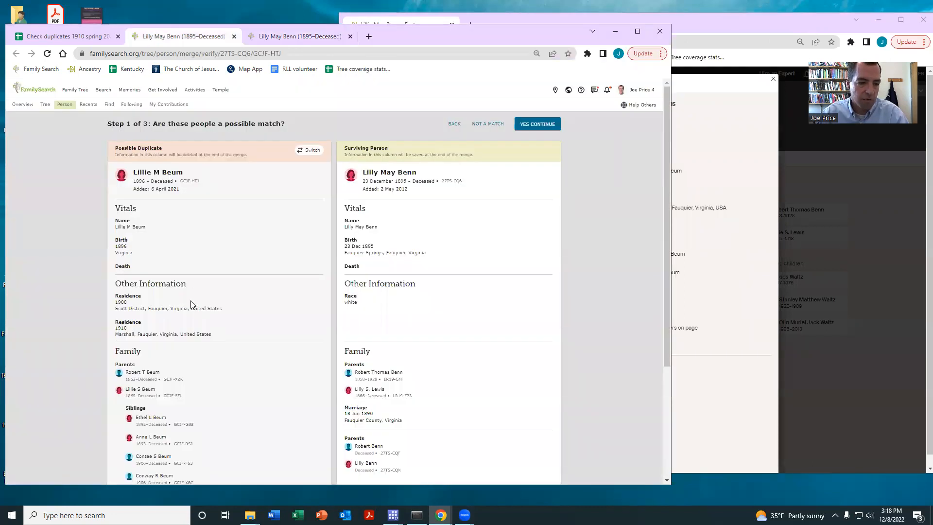
Close the 1910 citation, then view and close the tree profile's 1900 United States Federal Census citation
click(743, 128)
key(Escape)
click(723, 214)
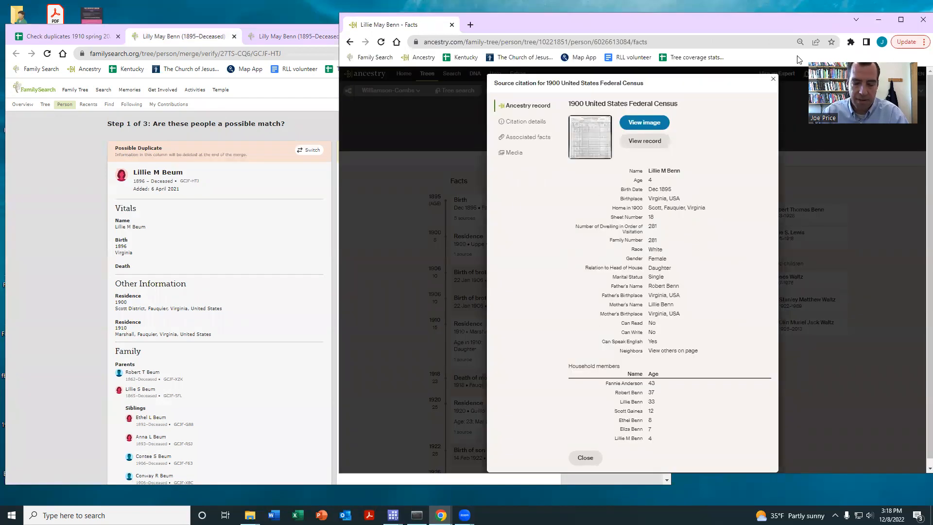
click(773, 79)
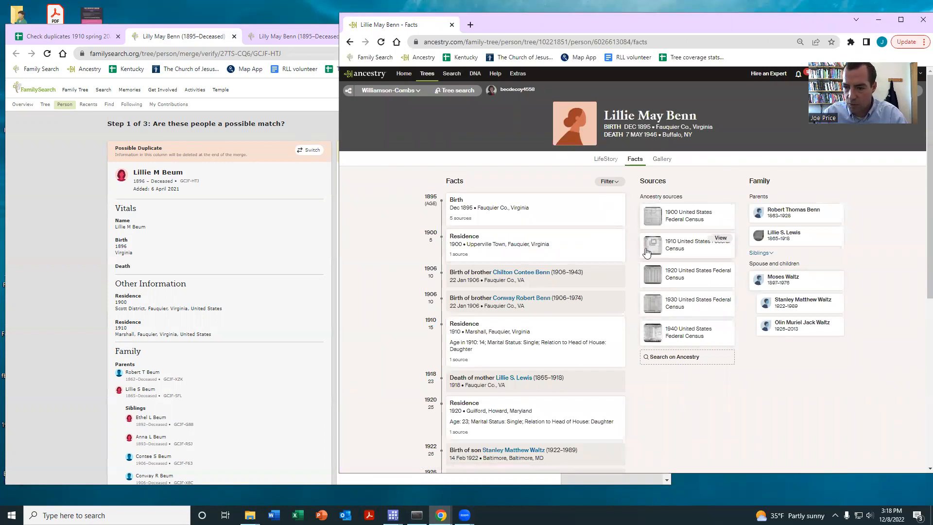
Return to the FamilySearch comparison and merge the 1896-born duplicate into the surviving person, with the reason "All vital information and relationships match."
click(67, 277)
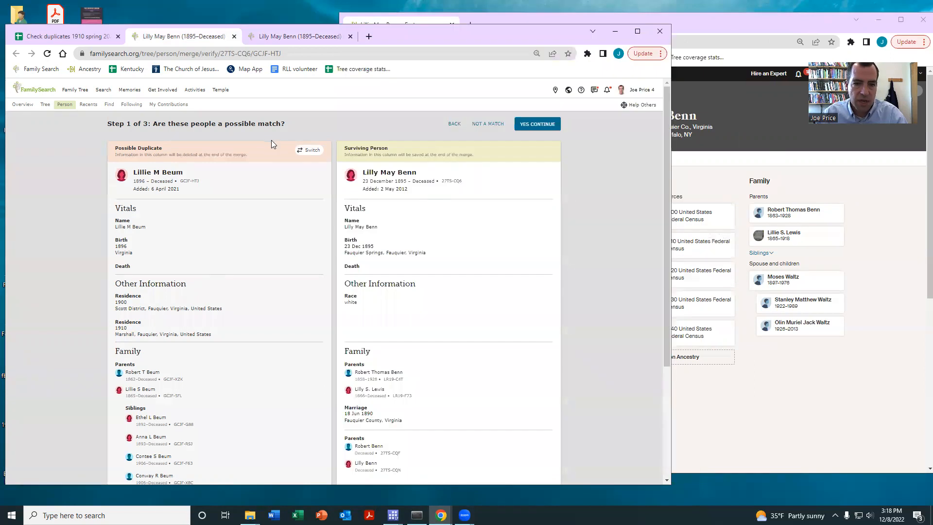
click(536, 128)
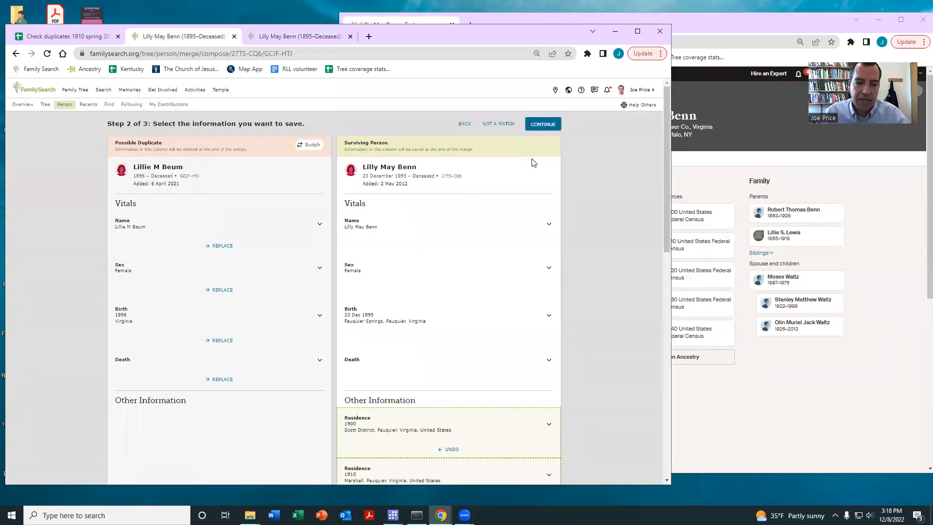
scroll(491, 192, down, 1)
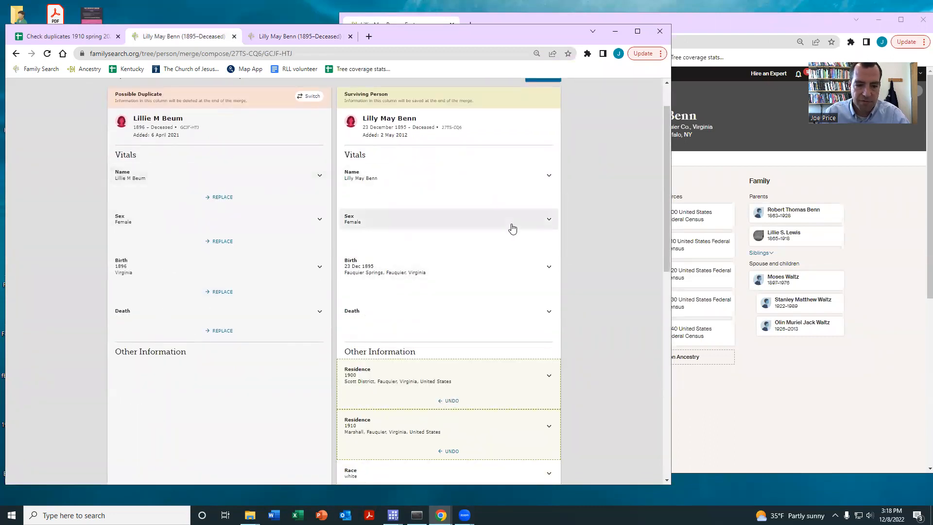
scroll(512, 228, down, 9)
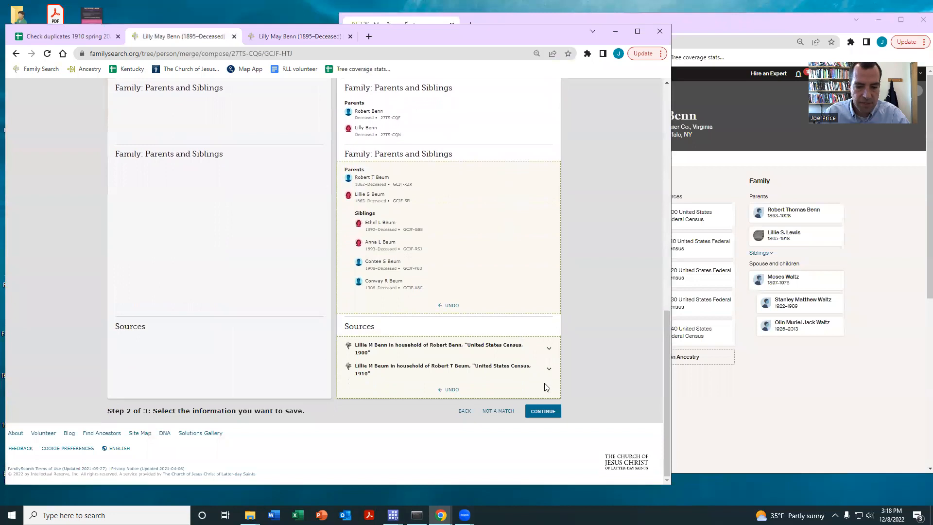
click(542, 411)
click(127, 255)
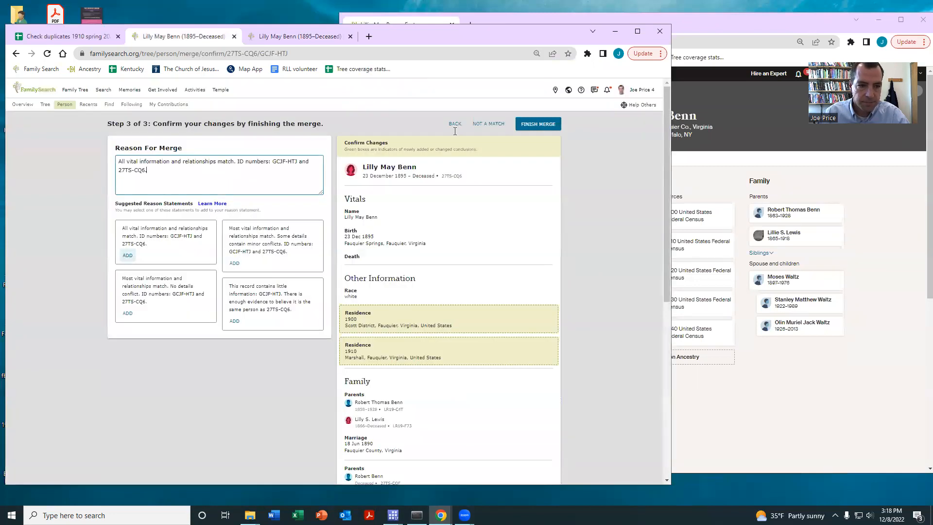
click(532, 124)
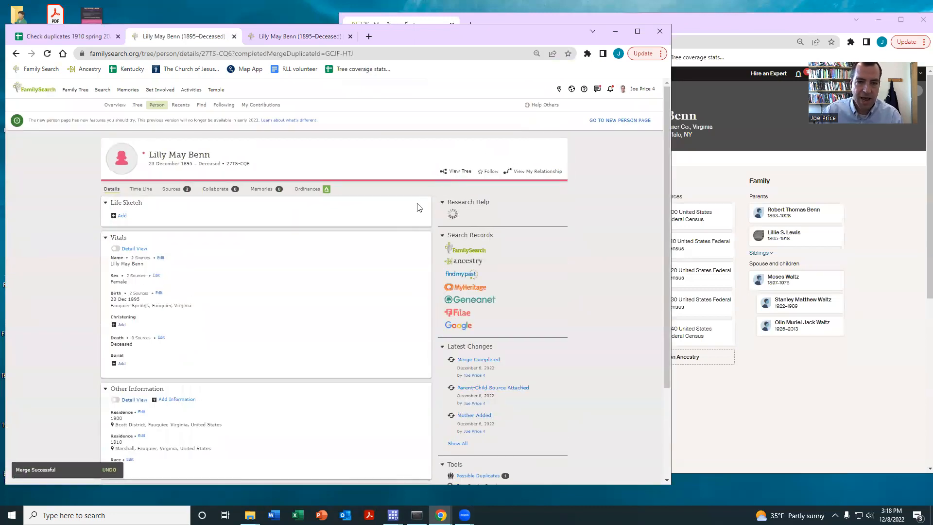
Check the merged person's family members, and open the remaining possible duplicate for a merge review
scroll(353, 264, down, 6)
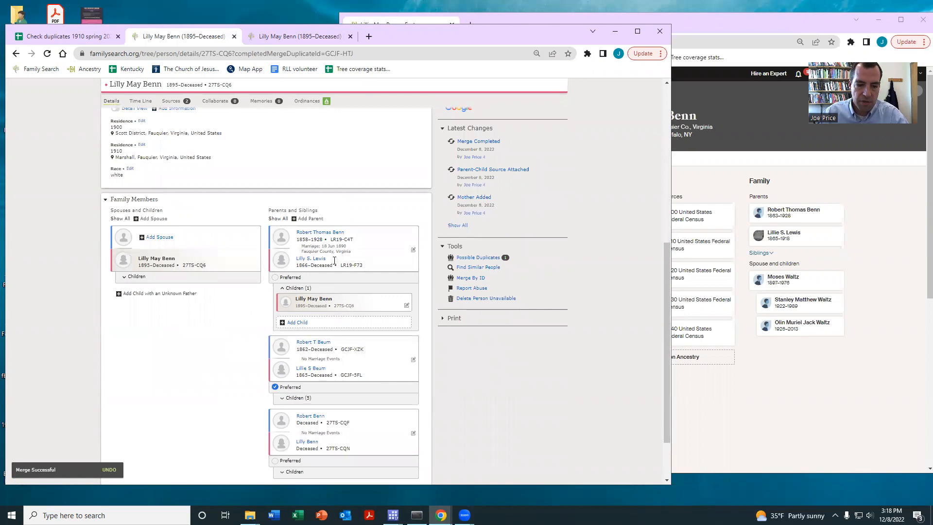
scroll(377, 248, up, 4)
click(467, 131)
click(291, 168)
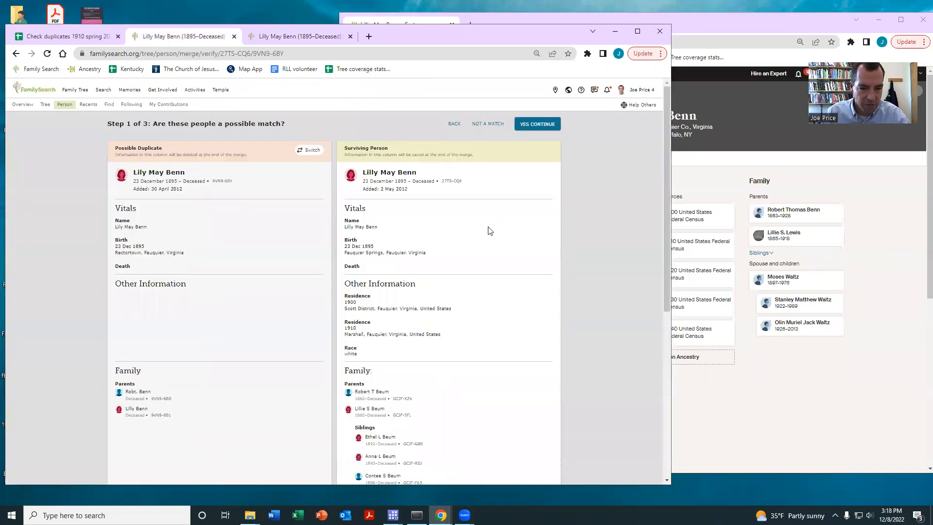
Merge the daughter's second duplicate, born 23 Dec 1895 in Rectortown, giving the reason that all vital information and relationships match
scroll(489, 231, down, 10)
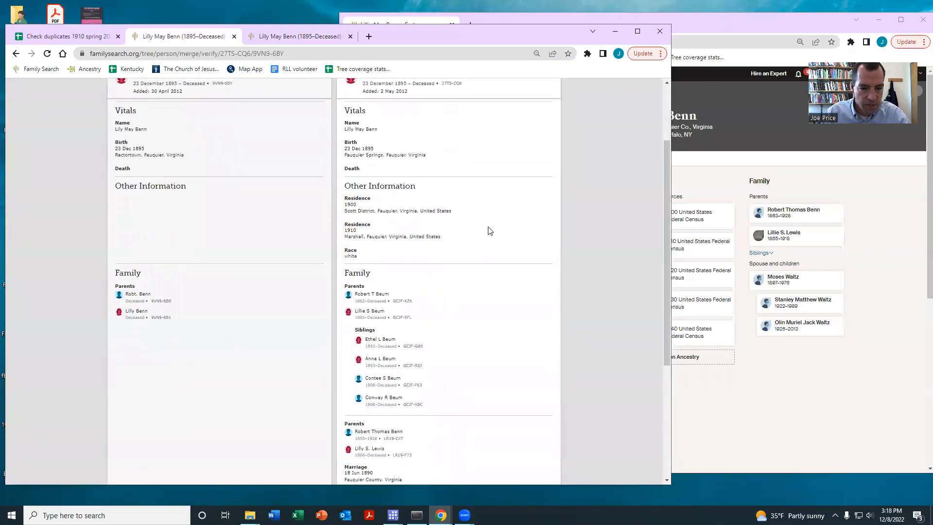
click(534, 413)
scroll(516, 324, down, 10)
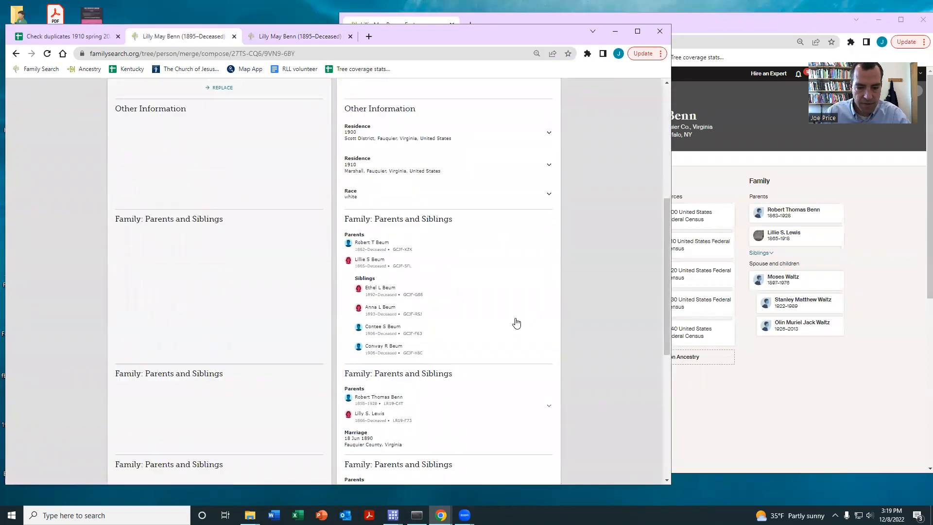
click(540, 410)
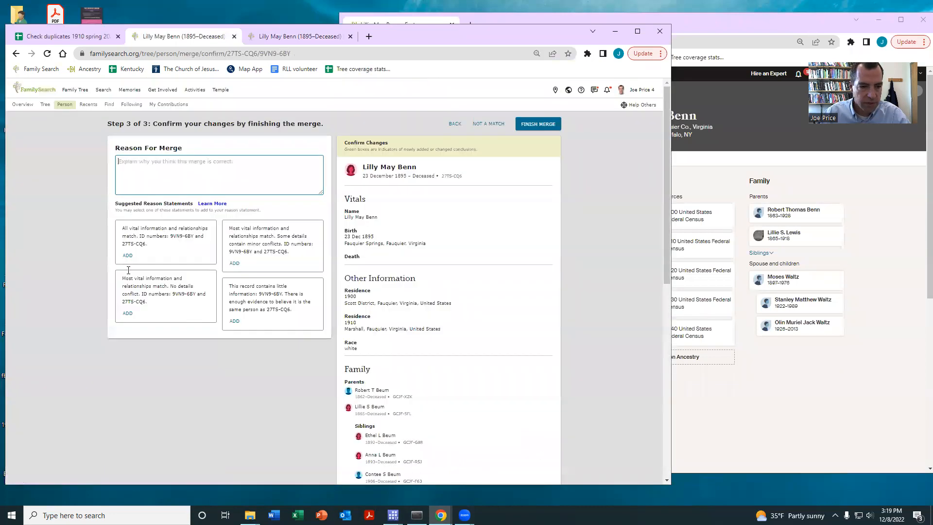
click(123, 256)
click(538, 124)
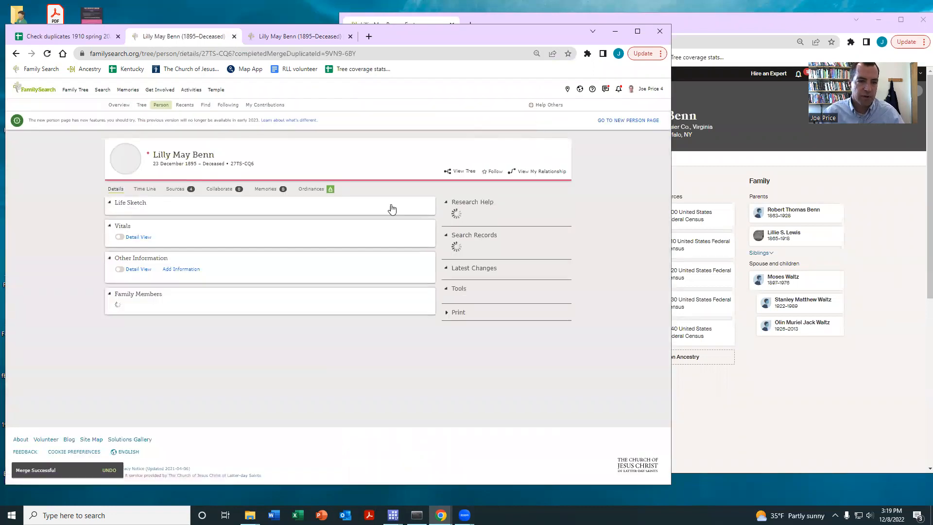
Open the profile of the father born in 1858 from the parents list and review his first possible duplicate for merging
scroll(252, 275, down, 2)
scroll(251, 275, down, 4)
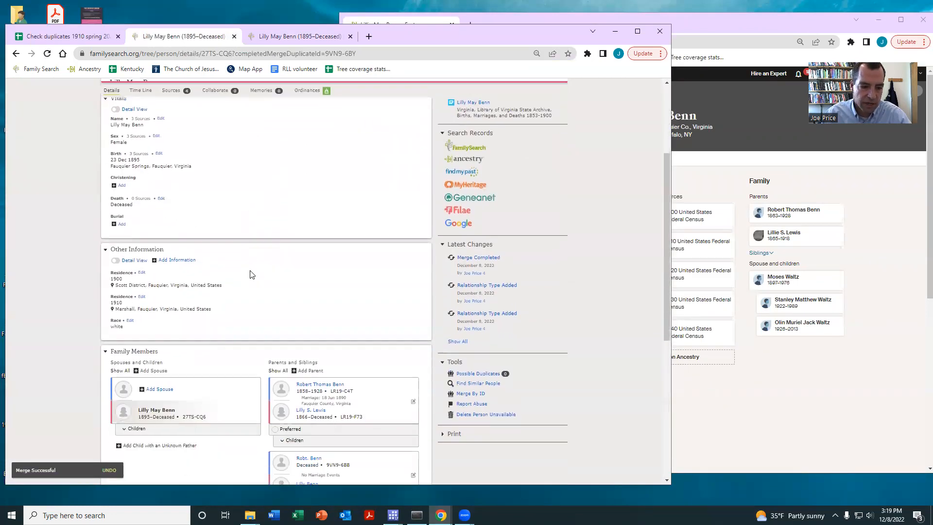
mouse_move(338, 359)
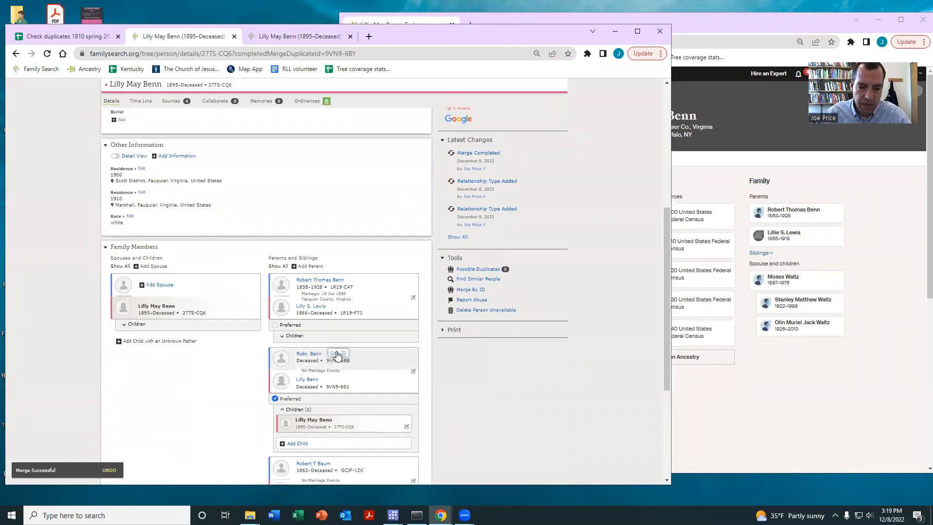
click(314, 281)
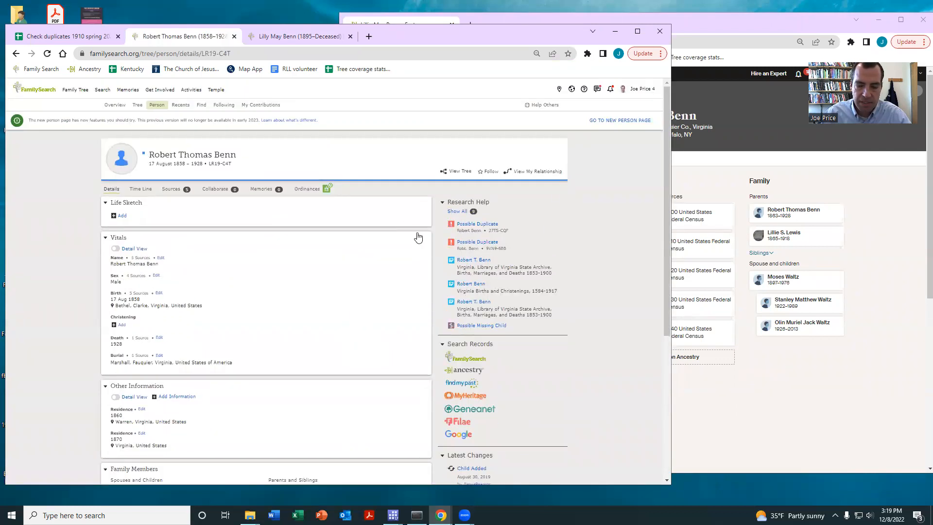
click(484, 223)
click(300, 271)
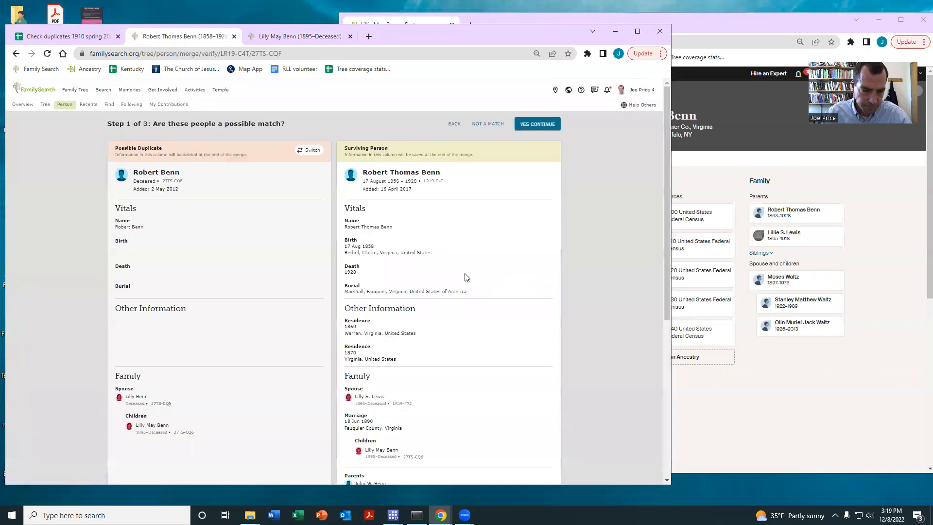
Compare the father's first duplicate with his profile and merge it, using the suggested reason that all vital information and relationships match
scroll(466, 276, down, 3)
scroll(466, 301, down, 3)
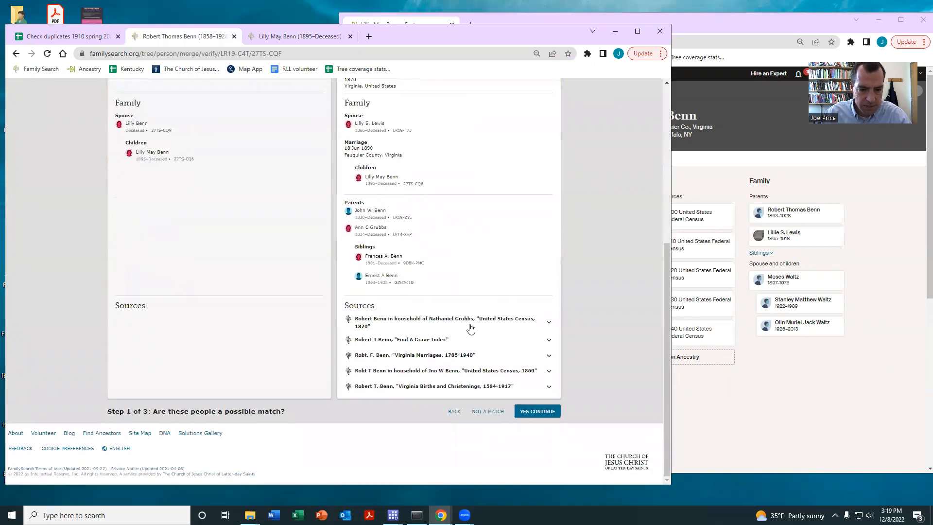
click(532, 412)
scroll(535, 377, down, 15)
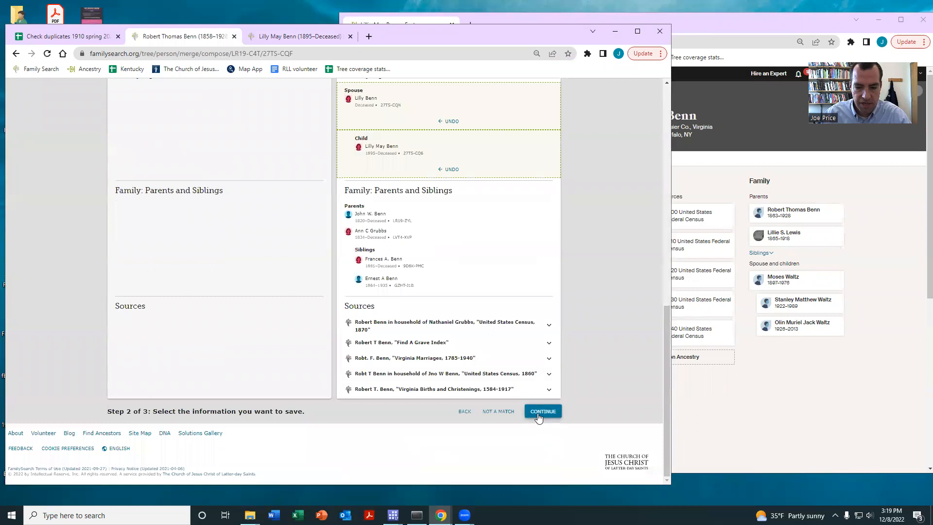
click(538, 411)
click(127, 255)
click(537, 125)
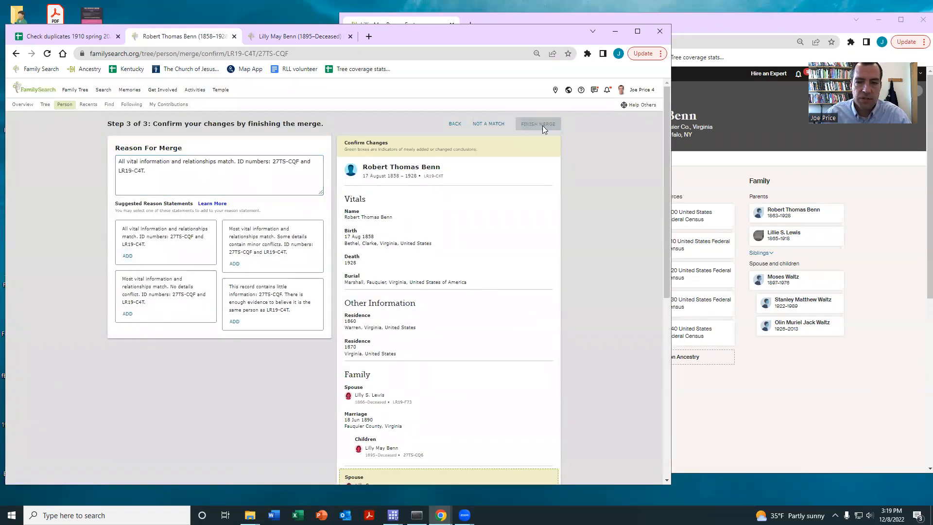
Open the father's remaining possible duplicate for a merge review
scroll(383, 223, down, 3)
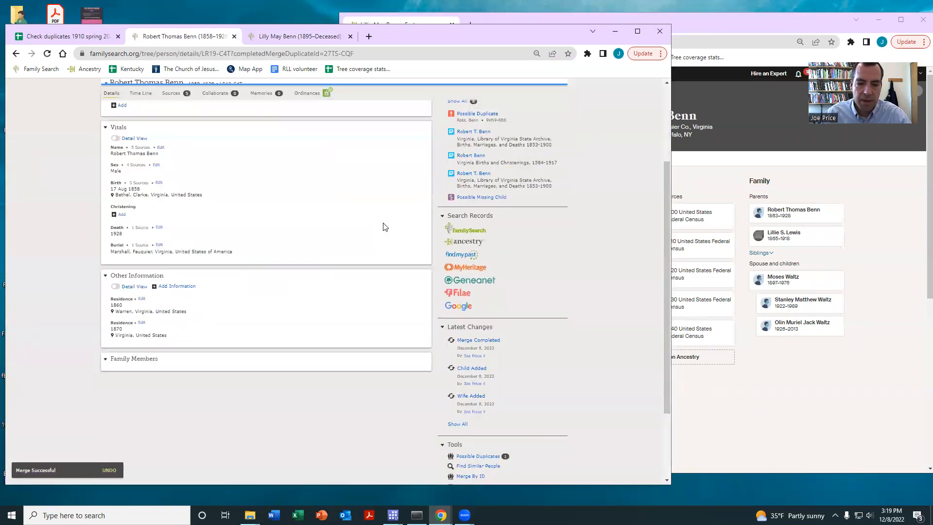
scroll(421, 241, down, 3)
click(468, 377)
text(9VN9-6BB)
click(405, 330)
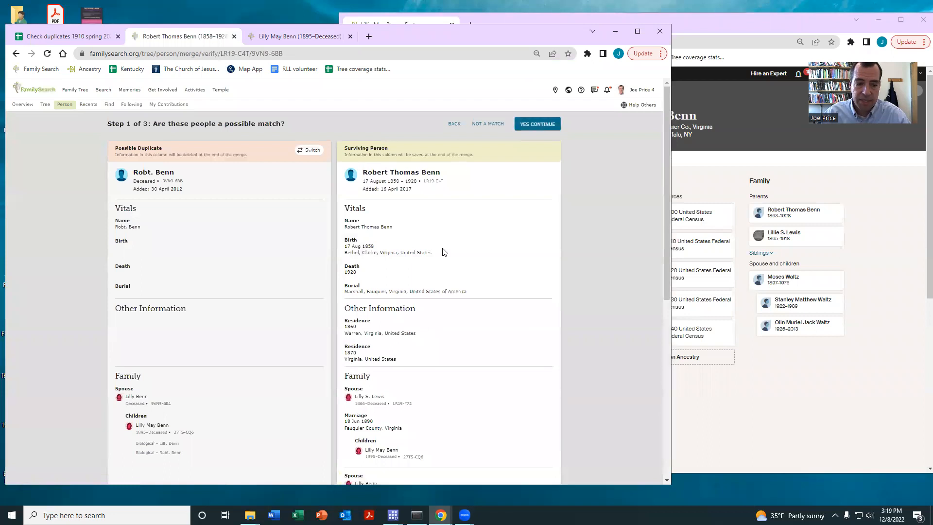
Merge the father's second duplicate, keeping its Virginia Births and Christenings source and stating that all vital information and relationships match
scroll(445, 245, down, 3)
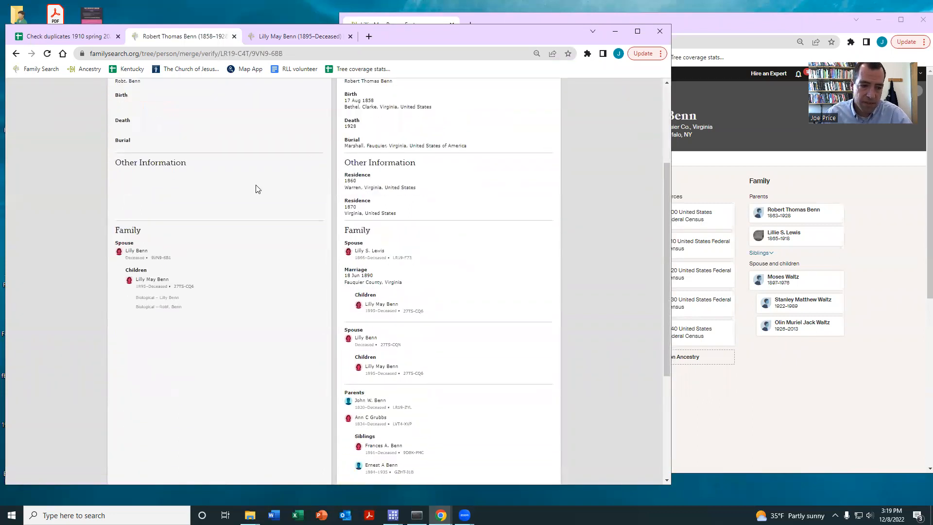
scroll(433, 186, down, 6)
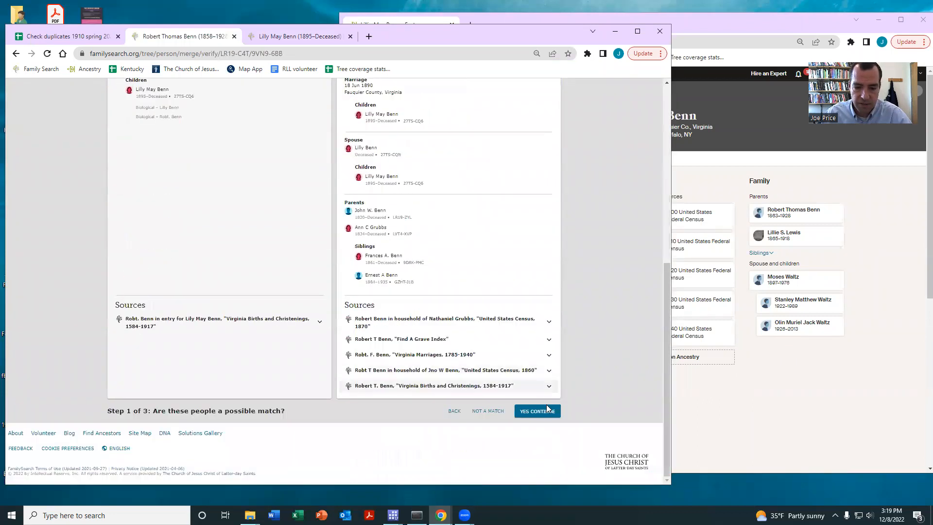
click(538, 408)
scroll(506, 320, down, 10)
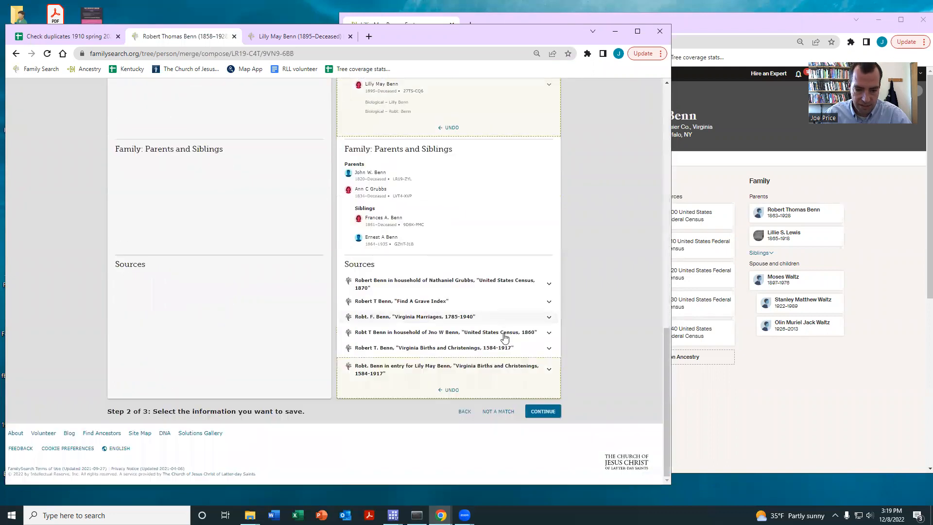
click(541, 409)
click(128, 256)
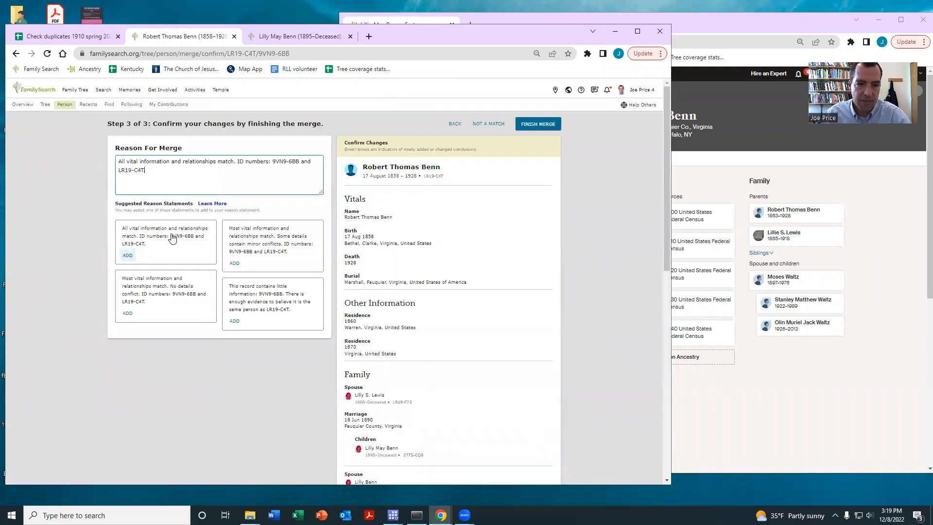
click(539, 124)
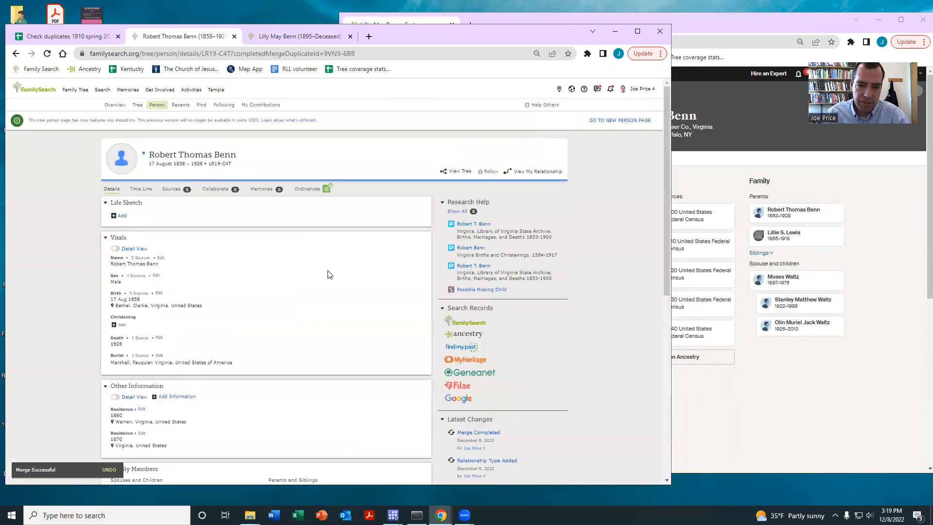
Open the profile of the father's wife born in 1866 and review her first possible duplicate for merging
scroll(347, 238, down, 5)
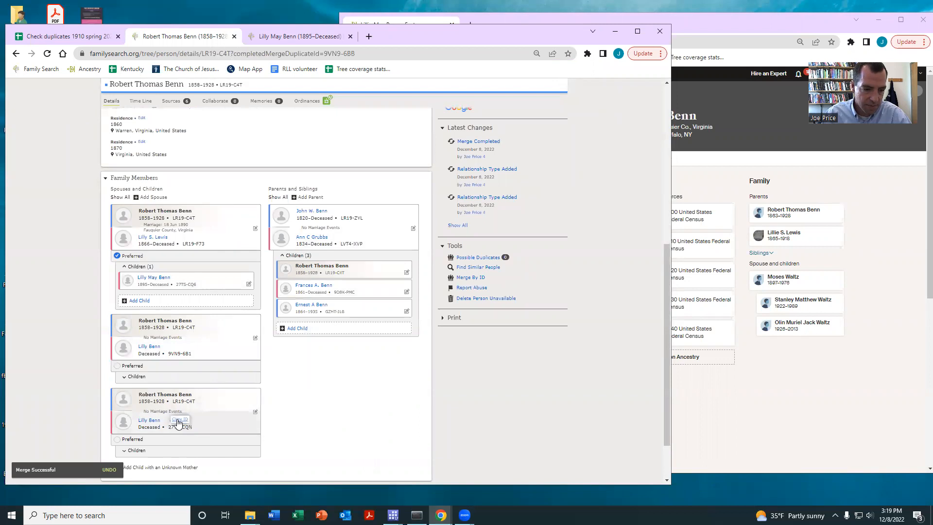
click(151, 236)
click(321, 306)
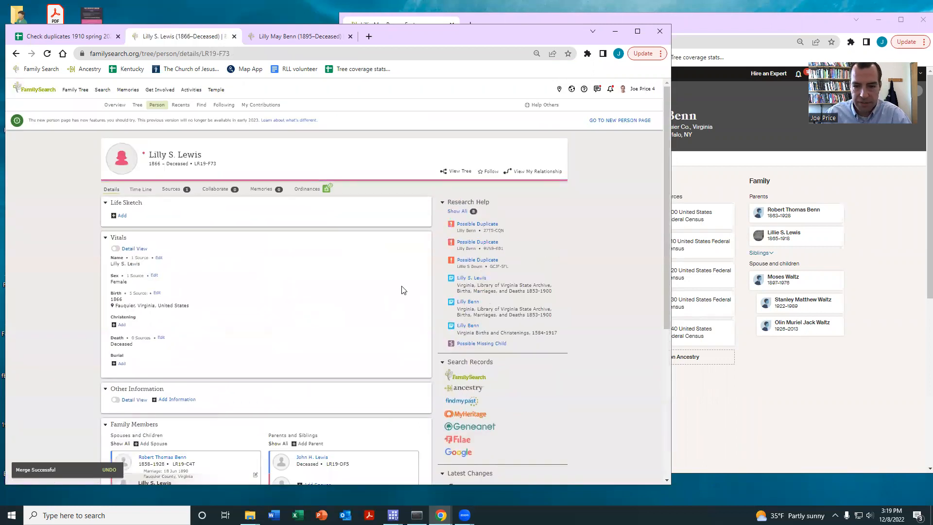
click(477, 224)
click(297, 265)
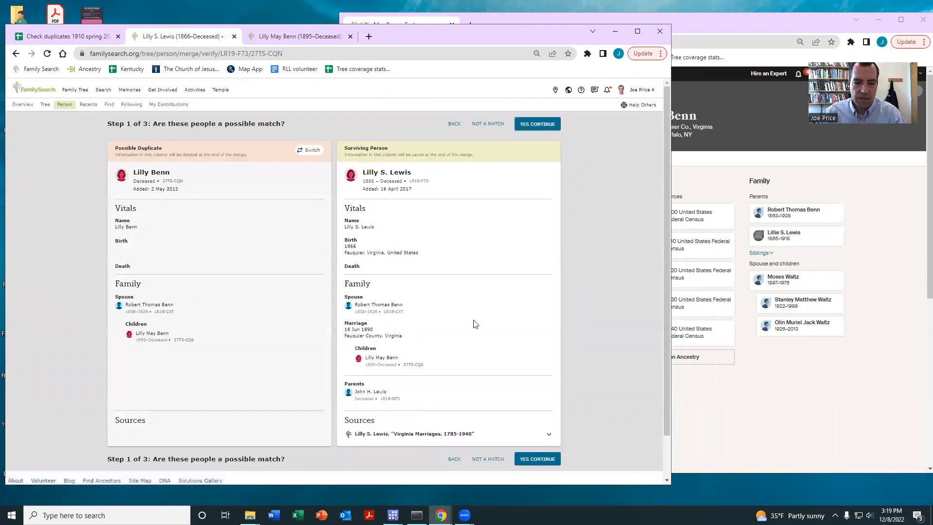
Merge the mother's first duplicate into her 1866-born profile, giving the reason that all vital information and relationships match
click(537, 458)
scroll(511, 299, down, 5)
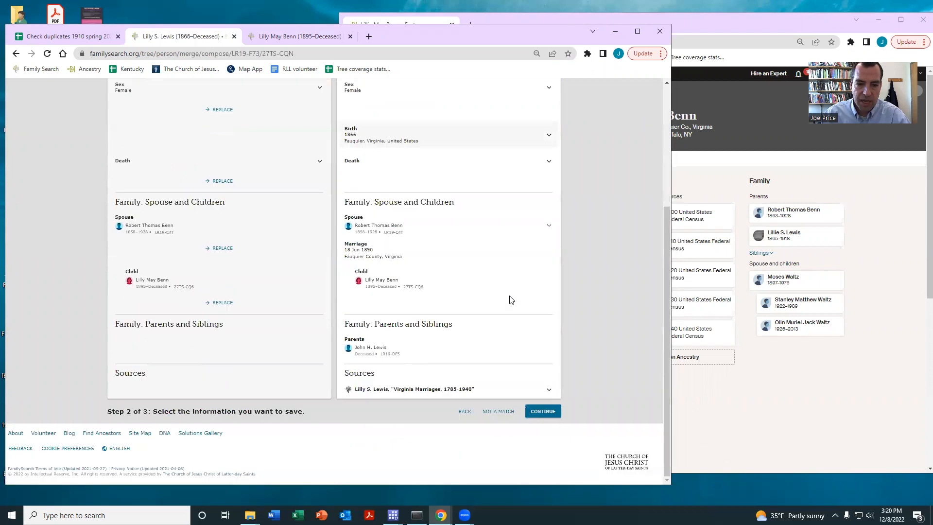
click(539, 411)
click(128, 256)
click(538, 124)
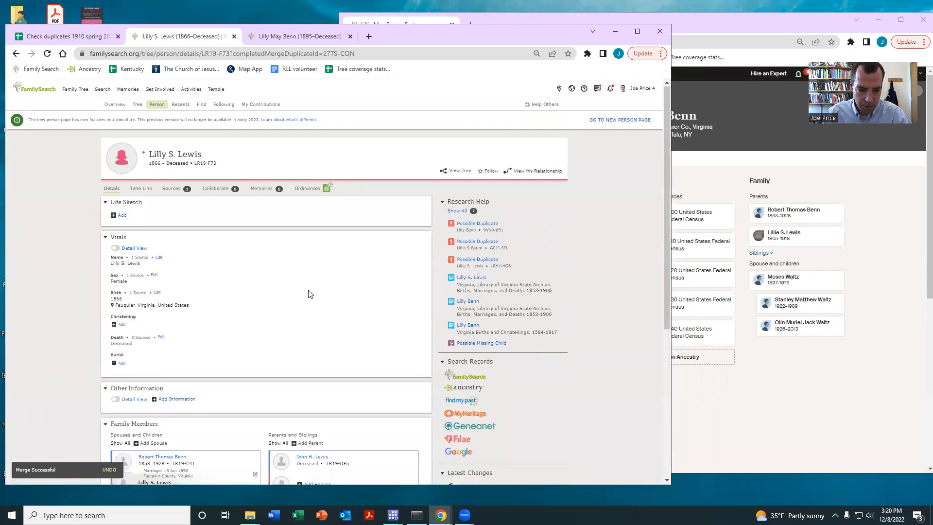
scroll(310, 294, down, 3)
scroll(328, 289, up, 1)
Record 1 as the result in row 312 of the duplicates spreadsheet, and open the merge link in row 313
click(63, 36)
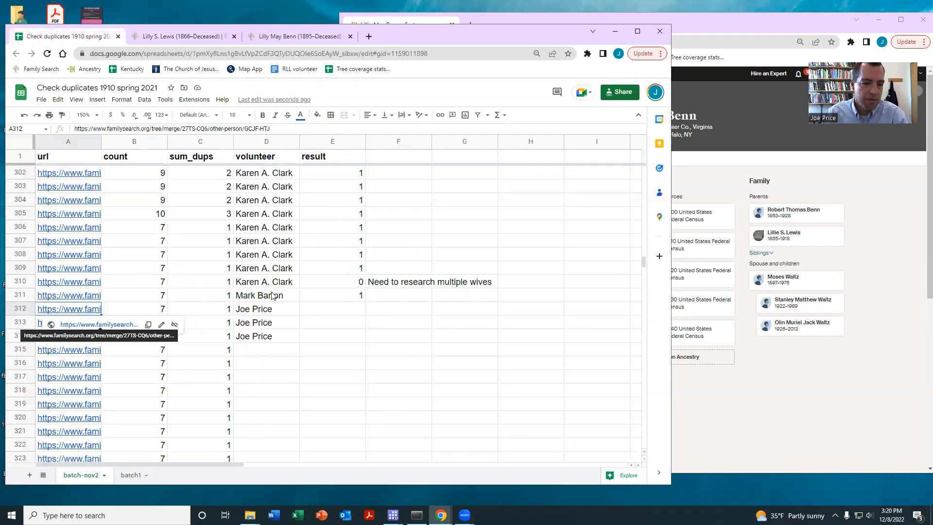
click(328, 310)
text(1)
key(Return)
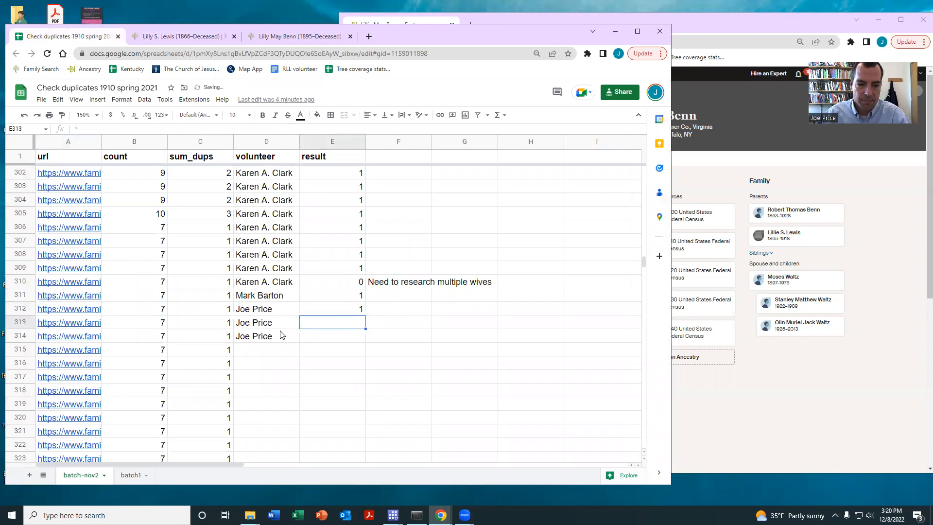
click(82, 327)
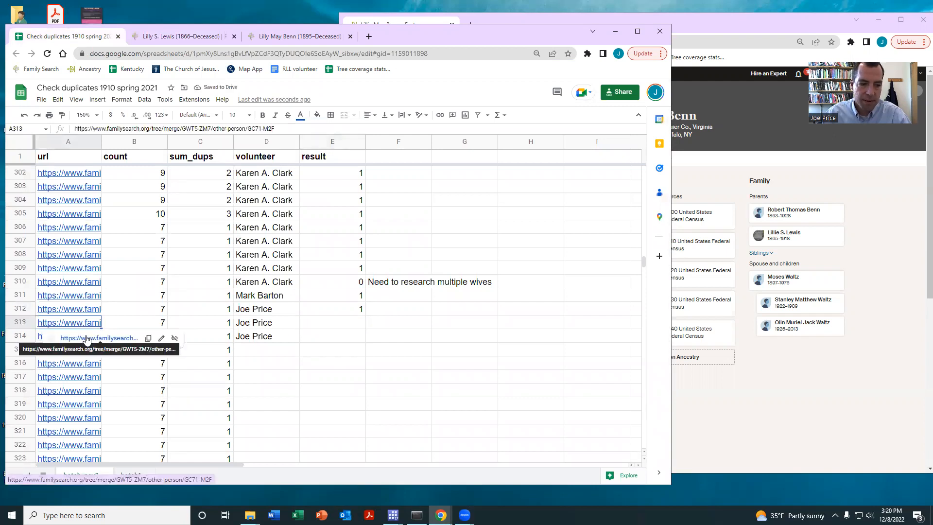
click(85, 342)
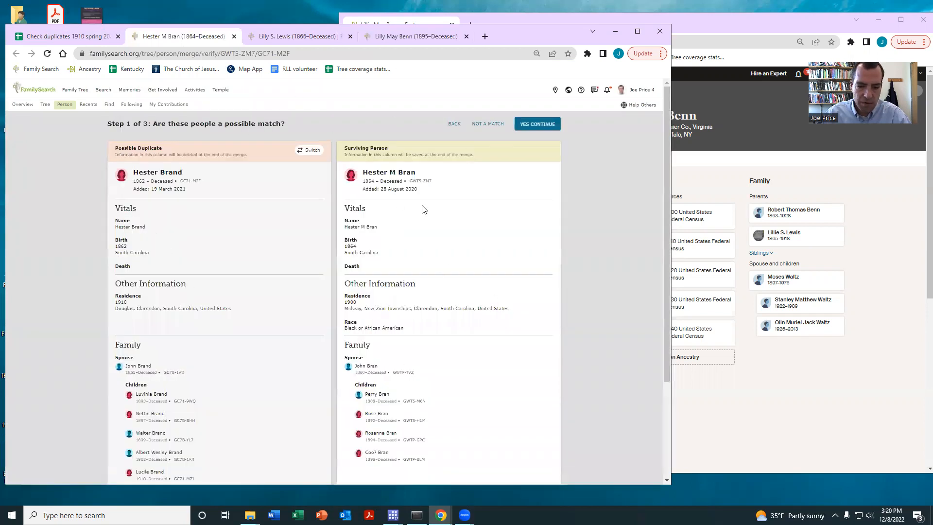
Compare the birth details, residences, spouses, children and census sources of the two women in the row 313 merge
scroll(423, 208, down, 1)
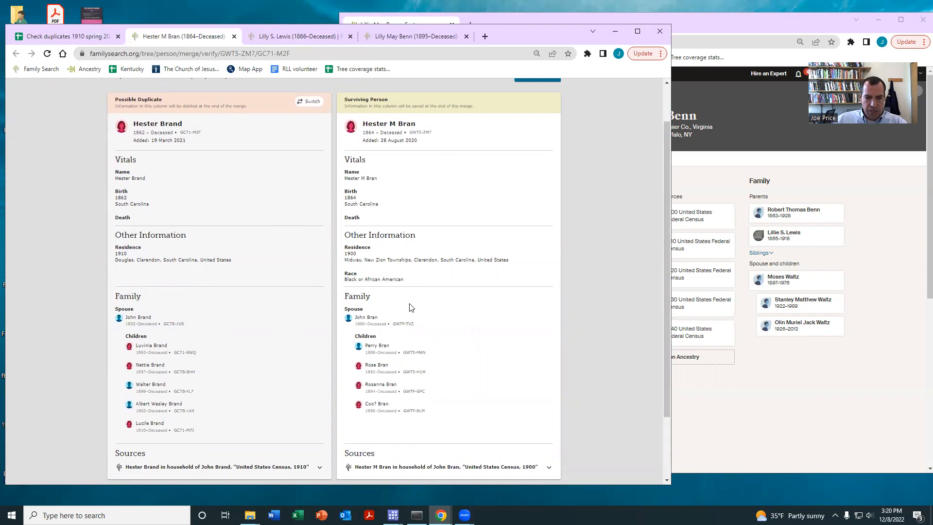
scroll(409, 307, up, 2)
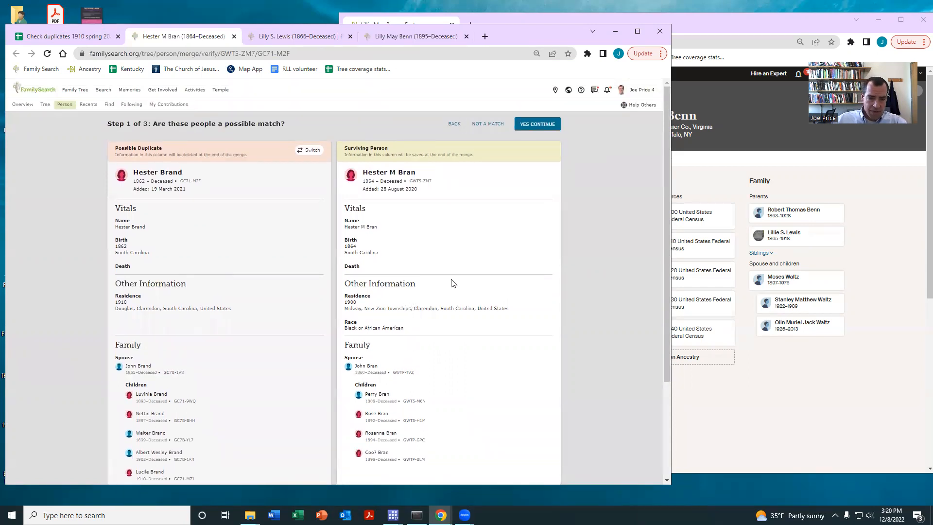
scroll(451, 282, down, 2)
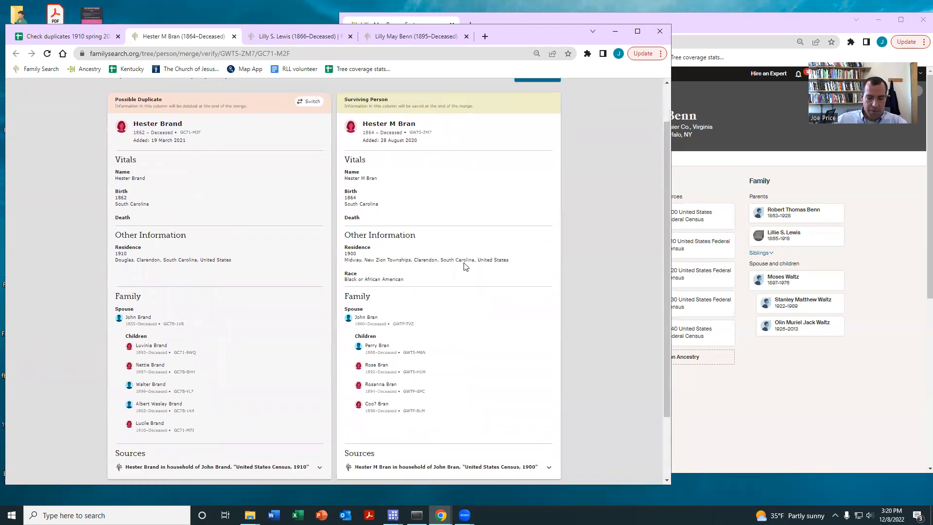
scroll(475, 270, down, 2)
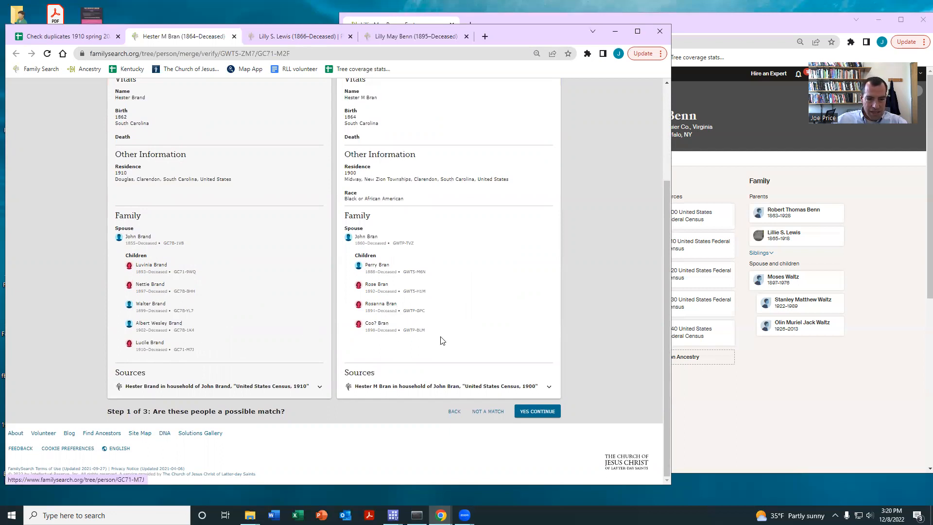
scroll(498, 298, up, 3)
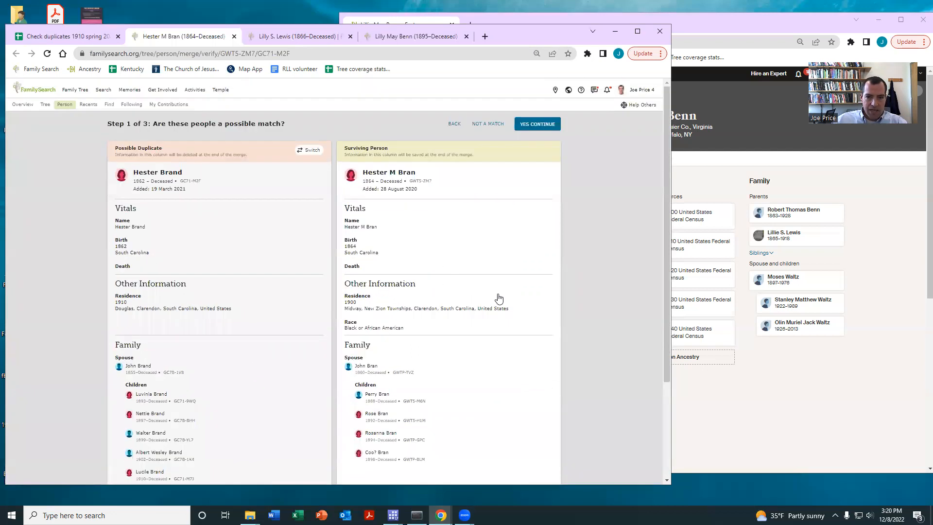
click(487, 125)
text(the in)
key(BackSpace)
key(BackSpace)
key(BackSpace)
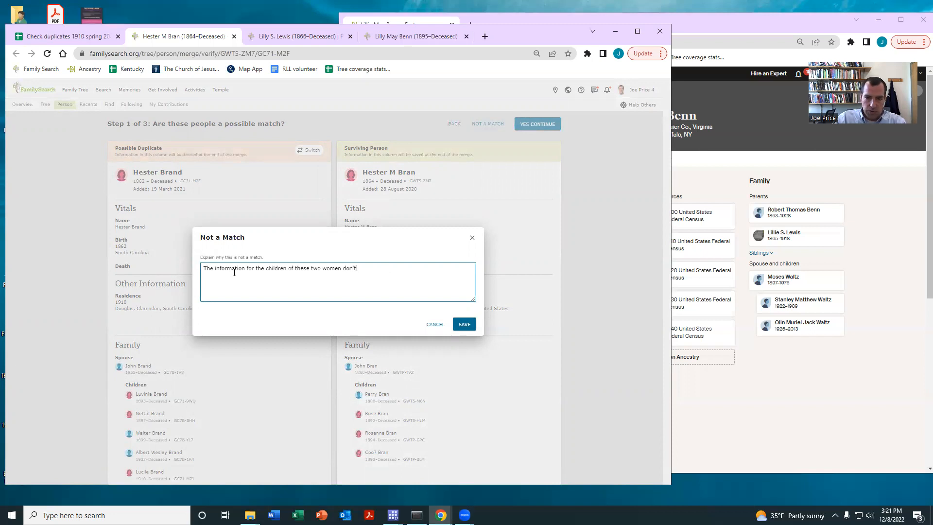
text(ne)
key(Escape)
scroll(235, 276, up, 2)
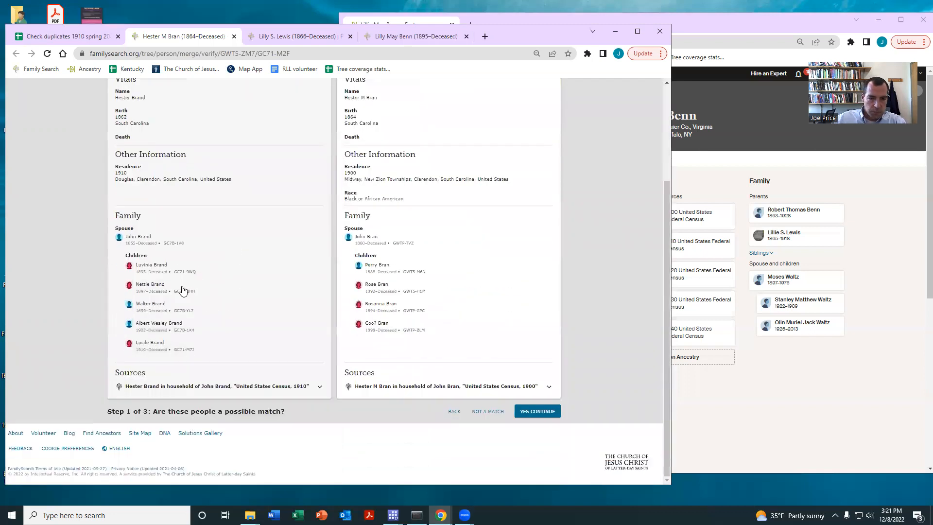
scroll(455, 344, down, 3)
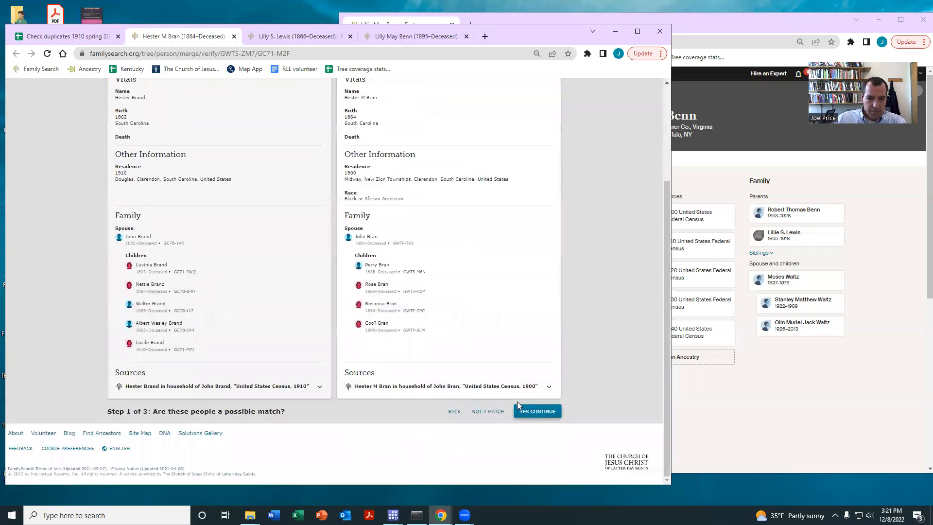
click(537, 412)
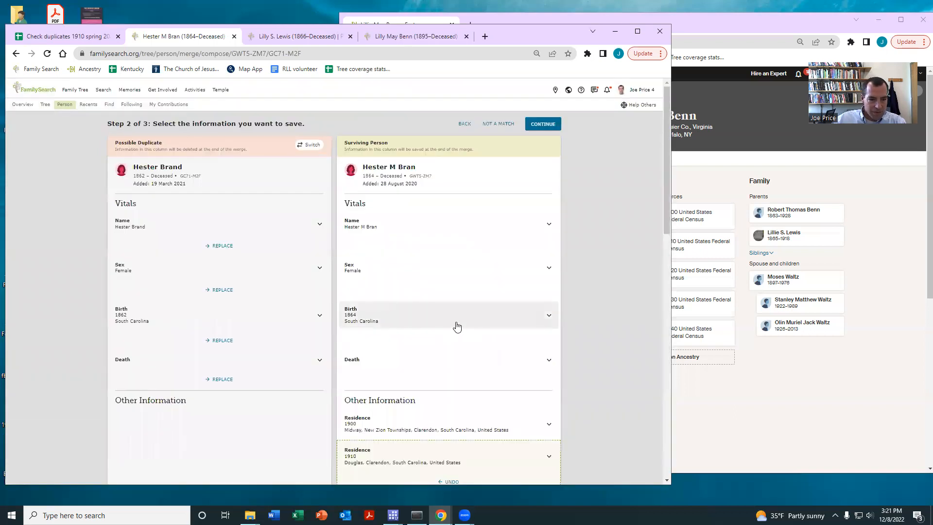
click(465, 125)
Declare the two women not a match, giving the reason "The children of these two women don't line up"
click(484, 127)
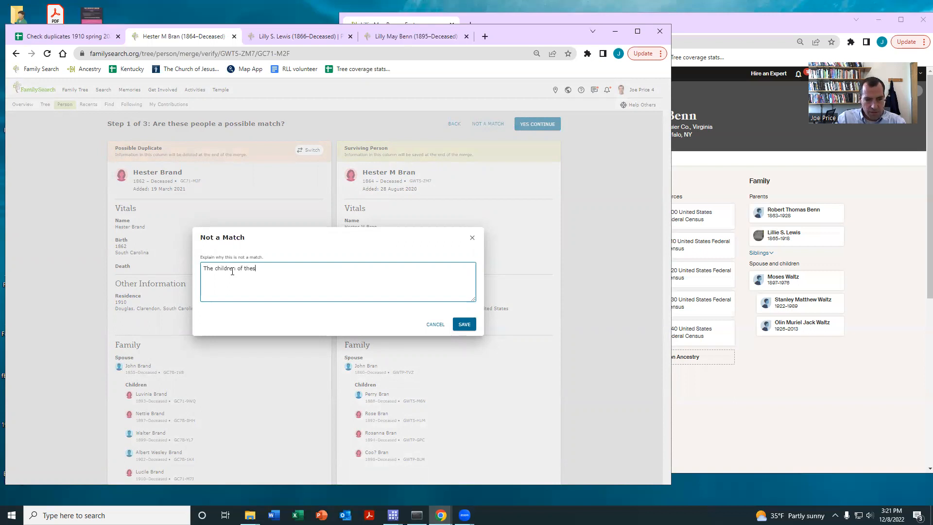
text(The children of these two women don't line up at all.)
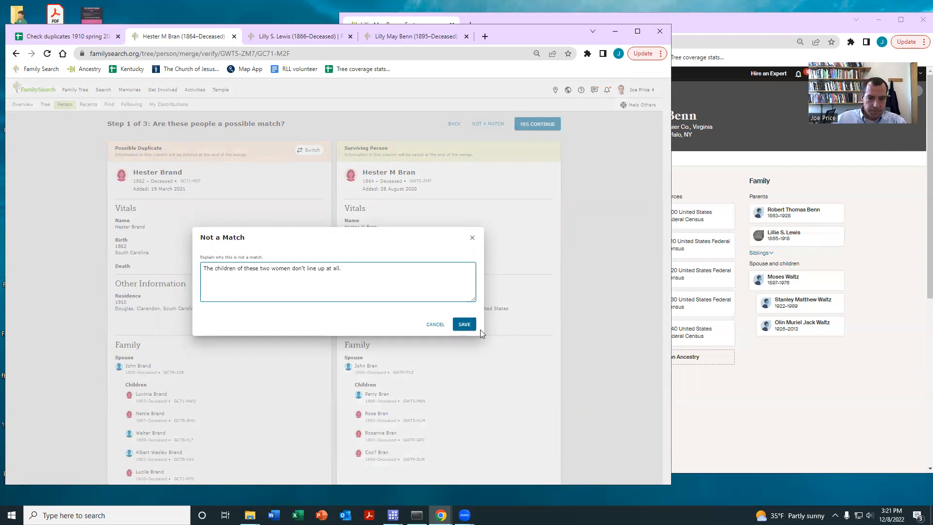
click(464, 324)
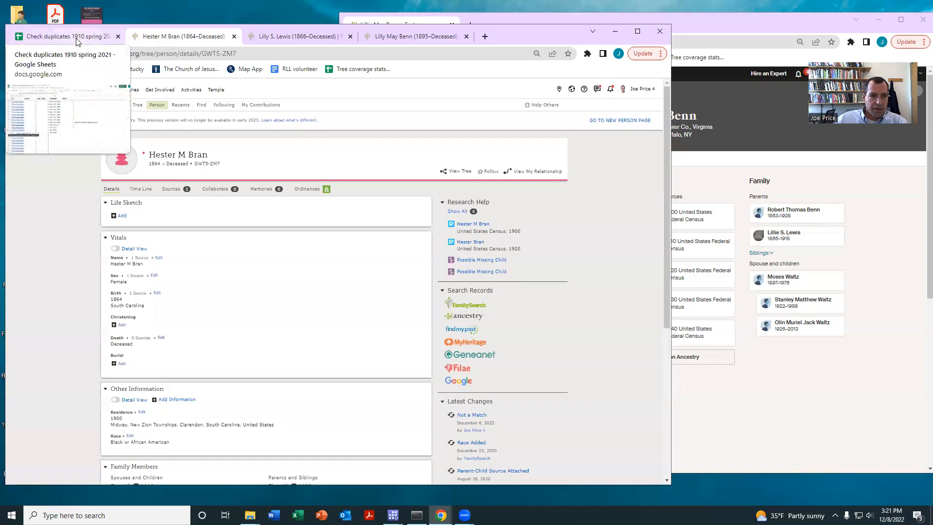
scroll(423, 265, down, 4)
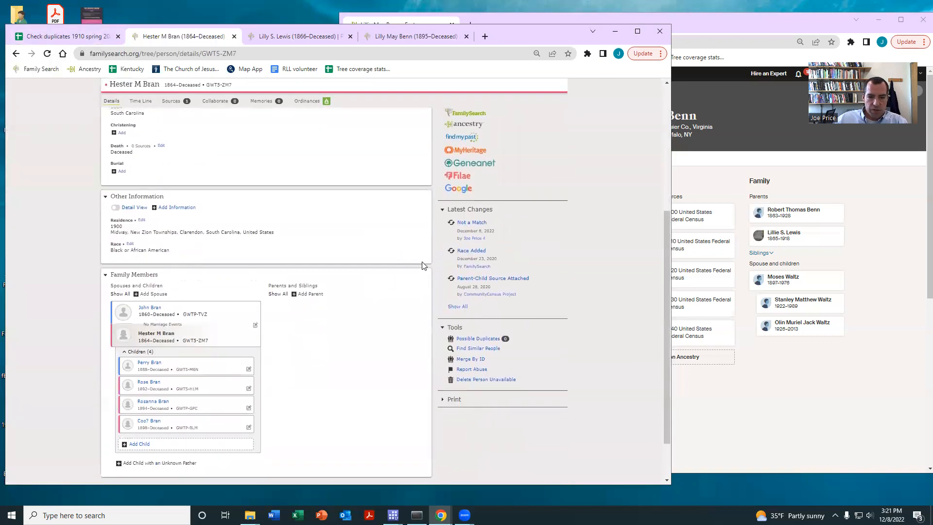
scroll(423, 265, up, 3)
Record 1 as the result in row 313 of the duplicates spreadsheet, with the note "not a match" beside it
click(35, 39)
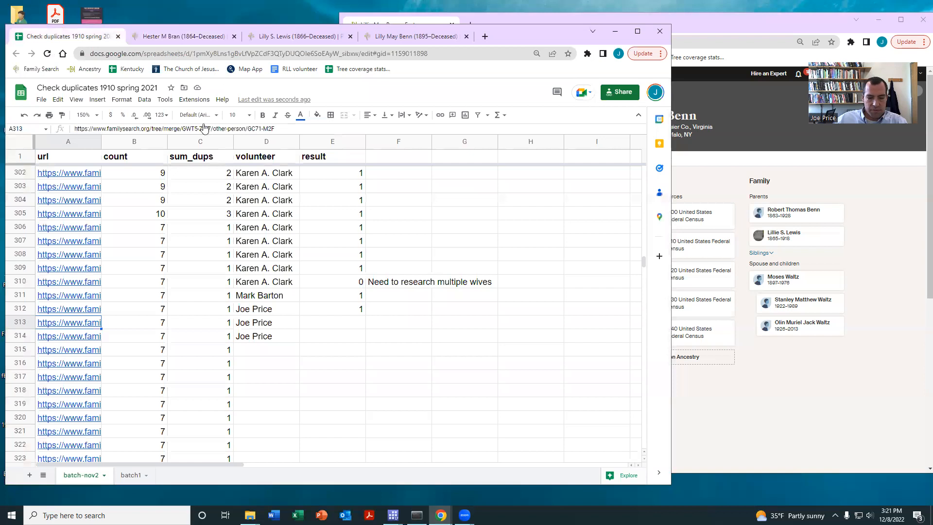
click(328, 323)
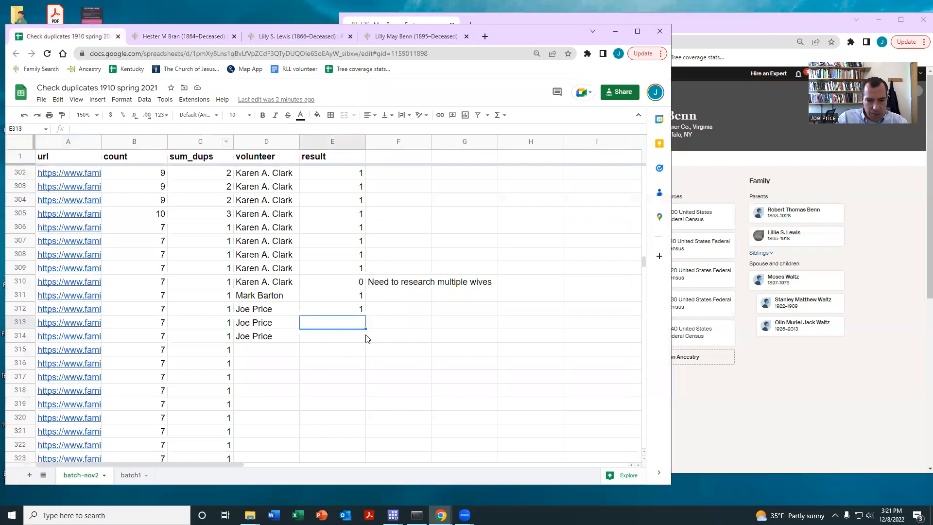
text(0)
key(Tab)
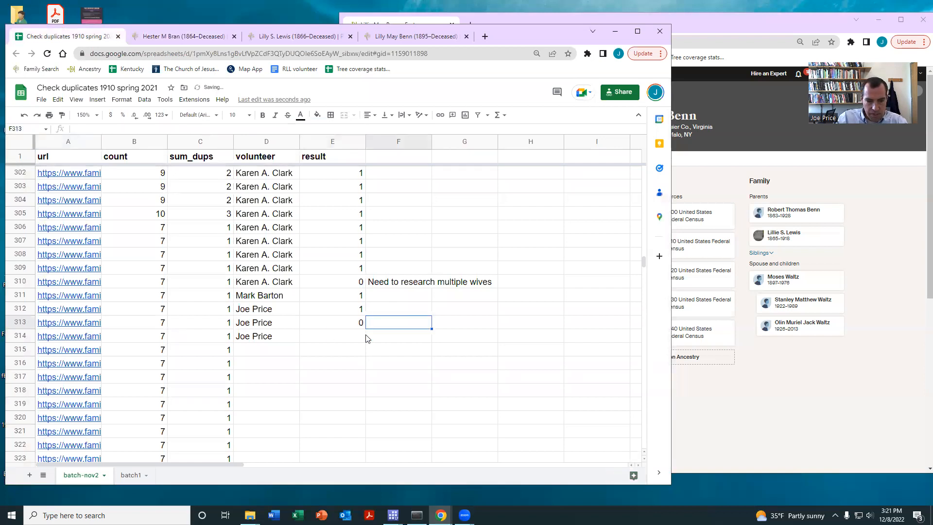
key(Left)
text(1)
key(Tab)
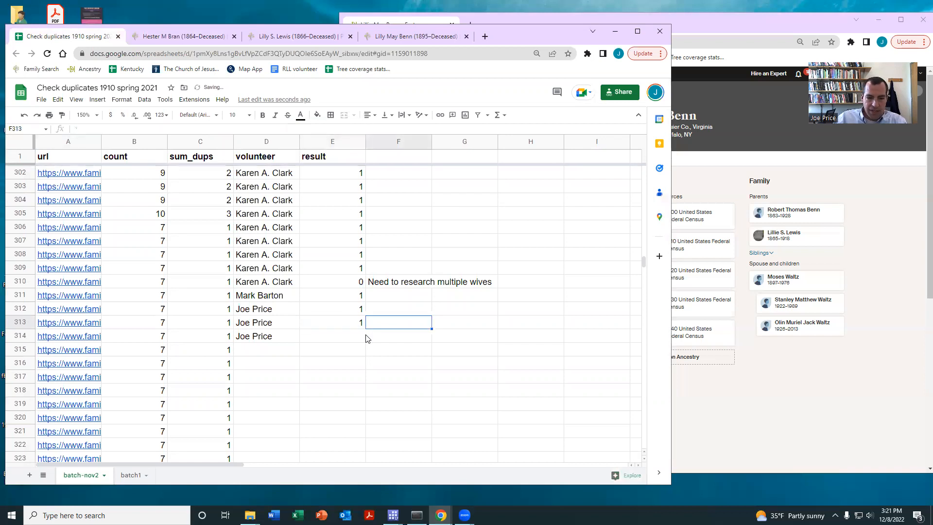
text(not a math)
key(BackSpace)
text(ch)
key(Return)
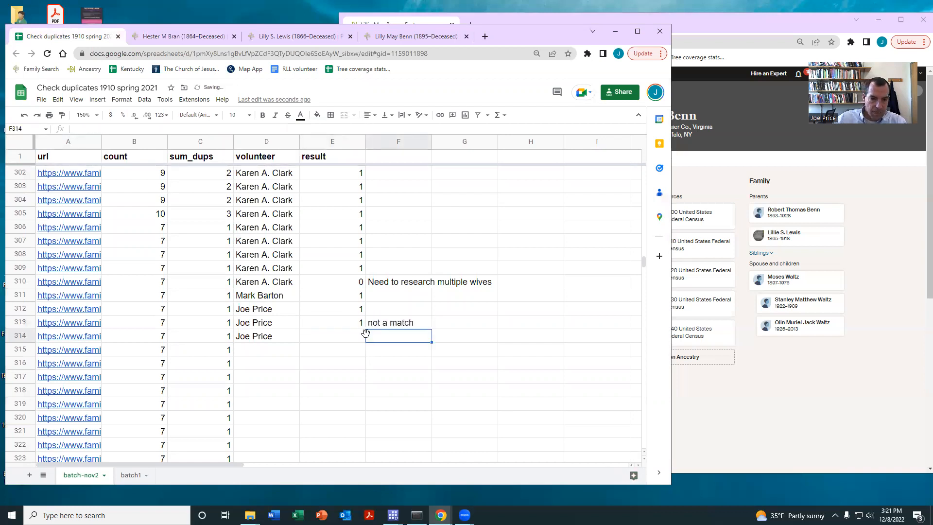
Open the merge link in row 314 and compare both men's birth details, residences, parents, siblings and census sources
click(100, 340)
click(90, 354)
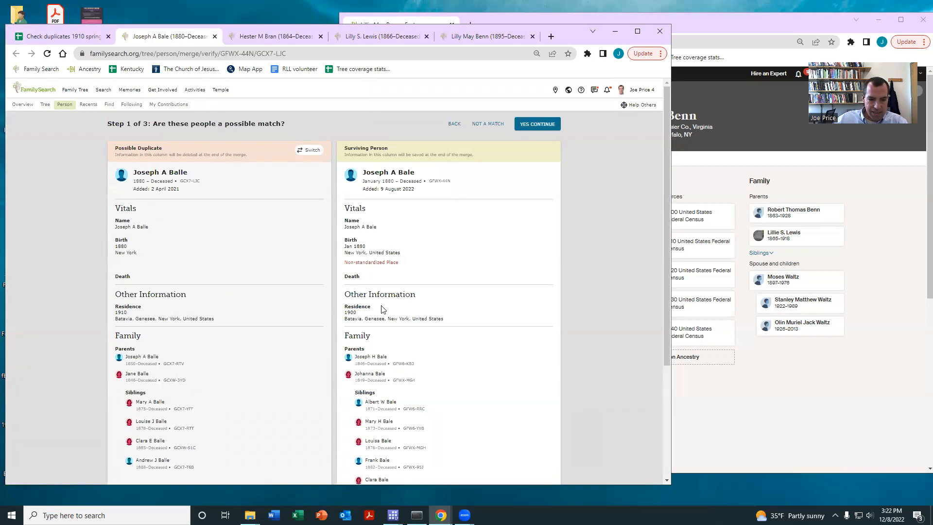
scroll(381, 294, down, 1)
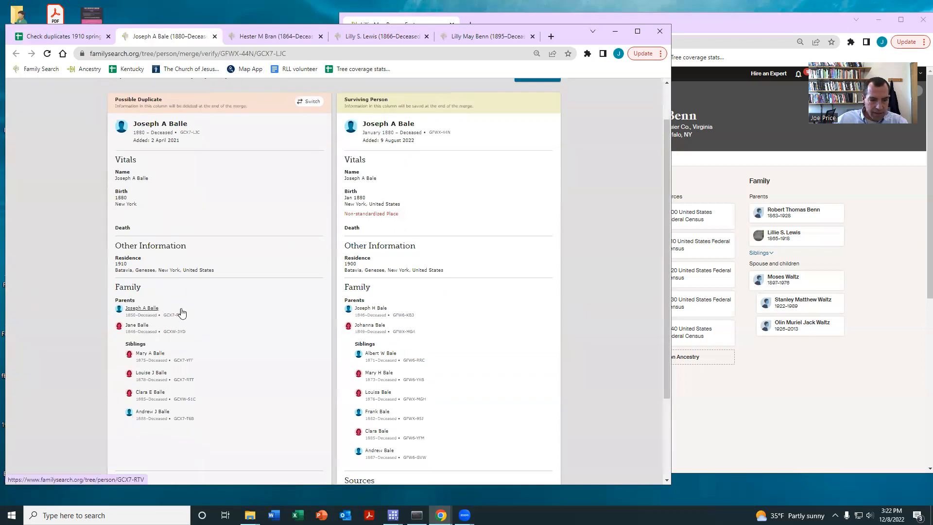
scroll(387, 327, down, 1)
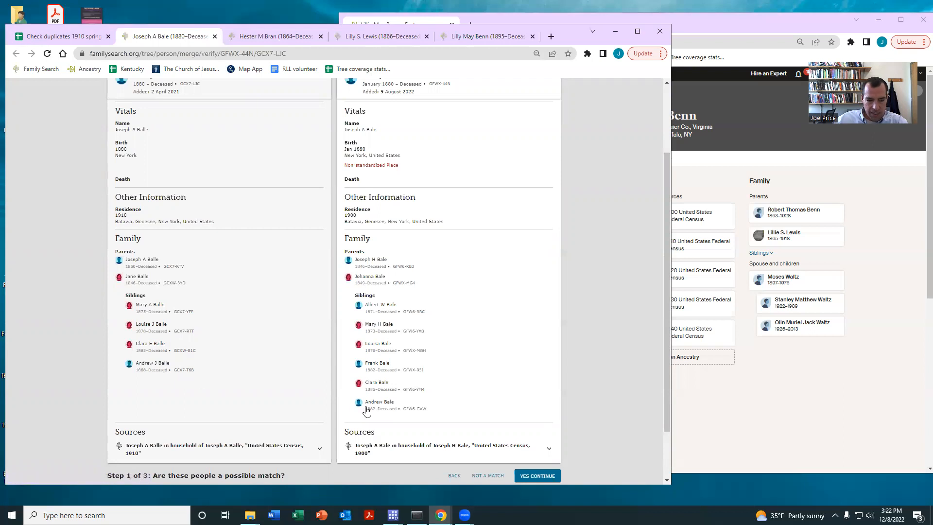
click(68, 38)
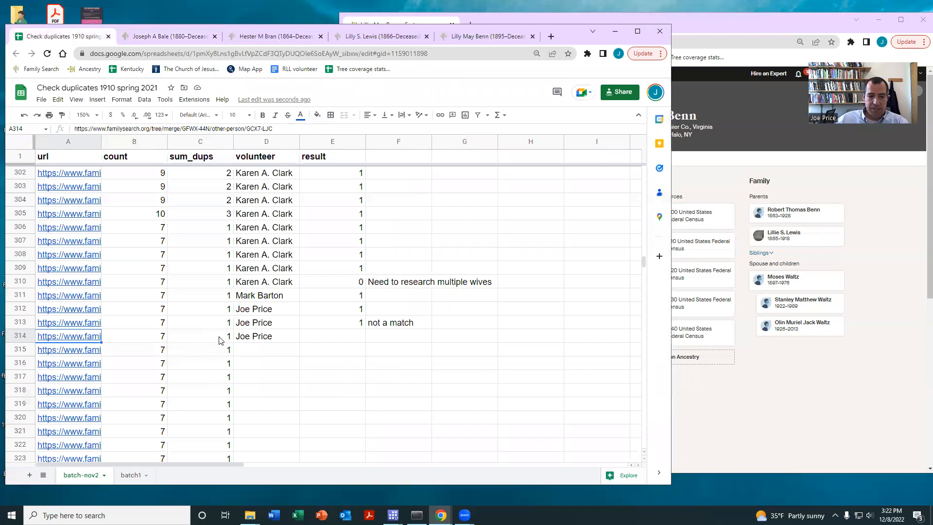
click(166, 40)
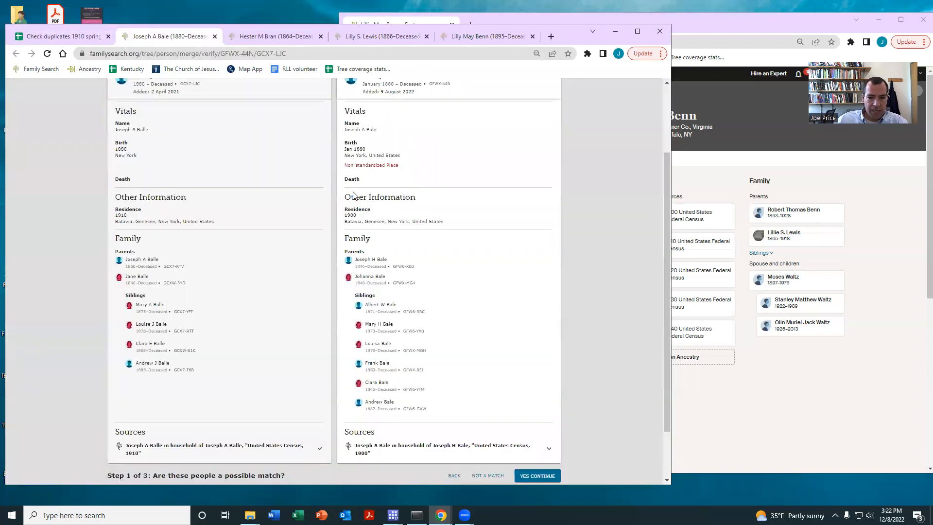
scroll(279, 268, up, 2)
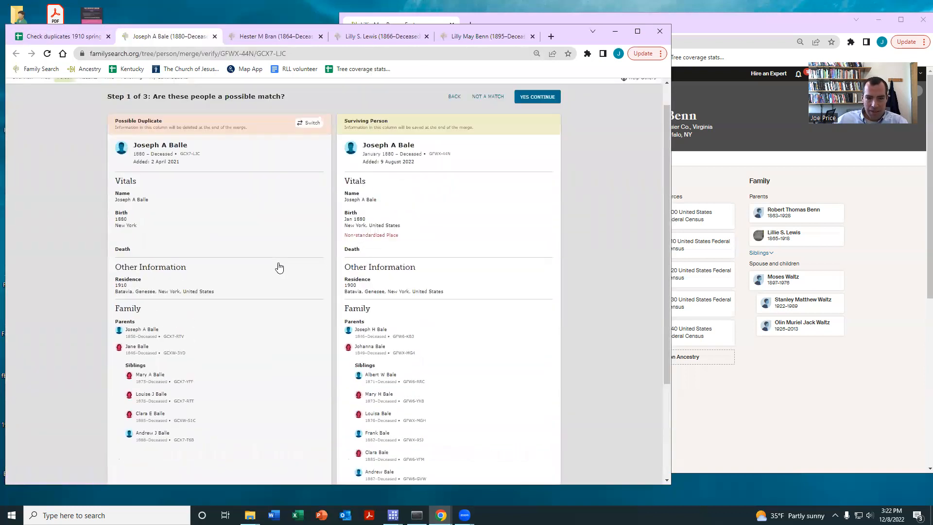
scroll(280, 267, down, 2)
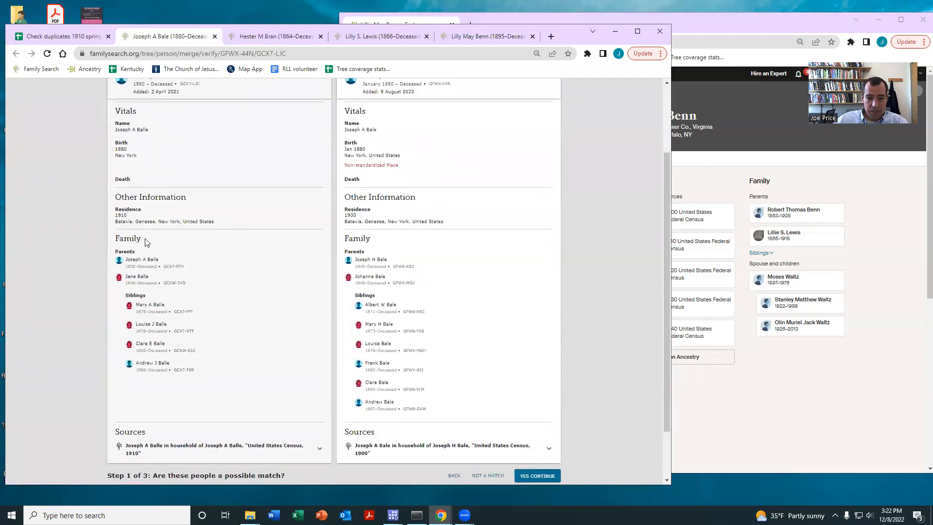
scroll(353, 274, up, 2)
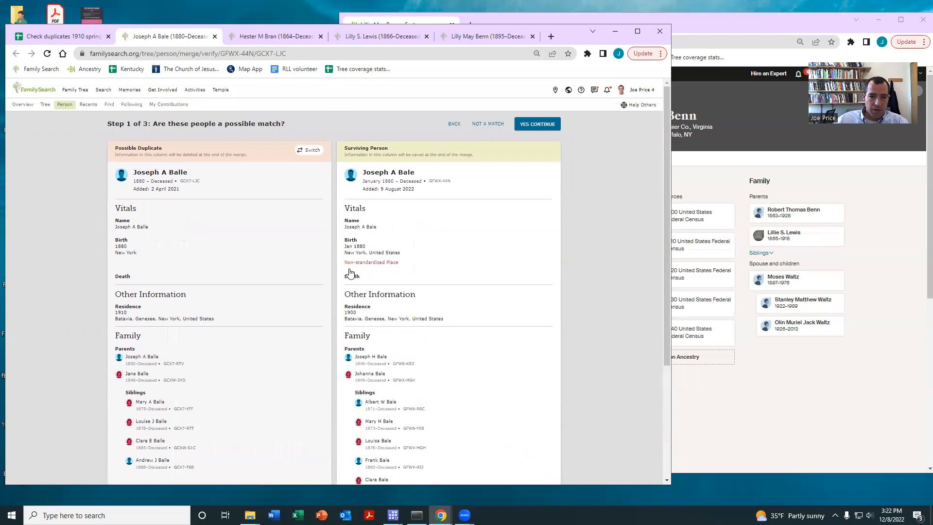
scroll(335, 271, down, 2)
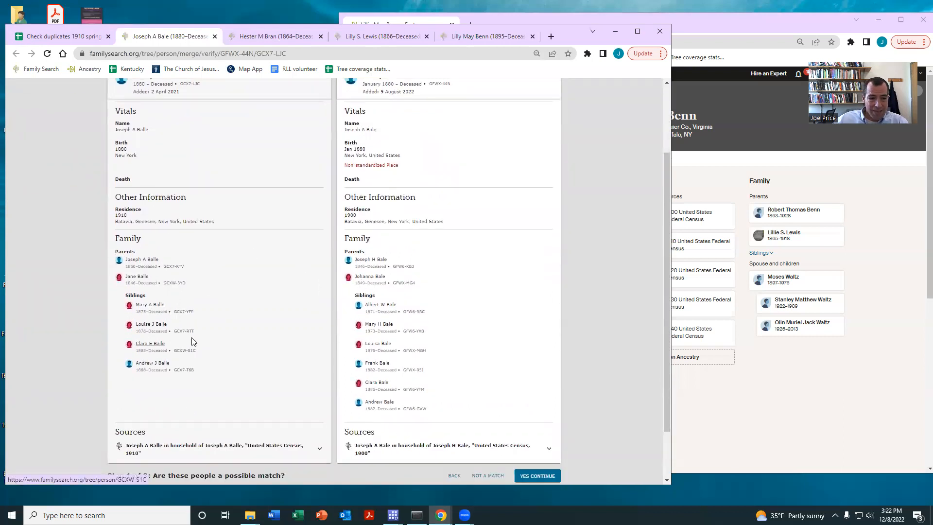
scroll(204, 325, up, 2)
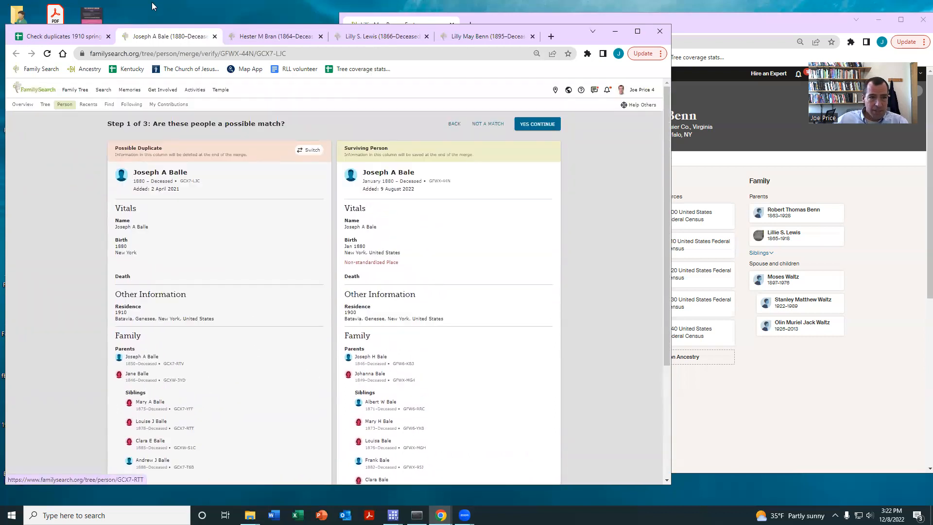
Record 1 as the result in row 314 of the duplicates spreadsheet, with the note "lots of duplicate, remove family"
click(52, 43)
click(321, 338)
text(1)
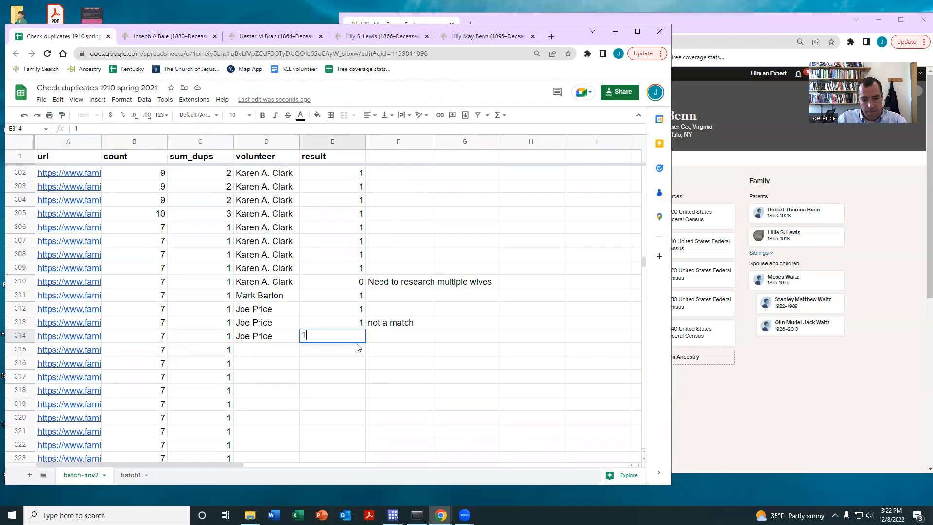
key(Tab)
text(remove)
key(BackSpace)
key(BackSpace)
key(BackSpace)
key(BackSpace)
key(BackSpace)
key(BackSpace)
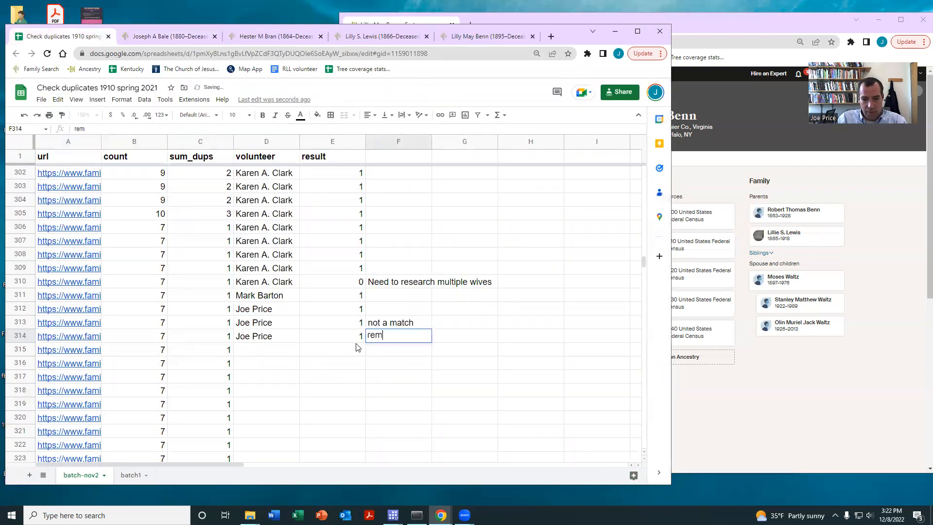
text(lots of duplca)
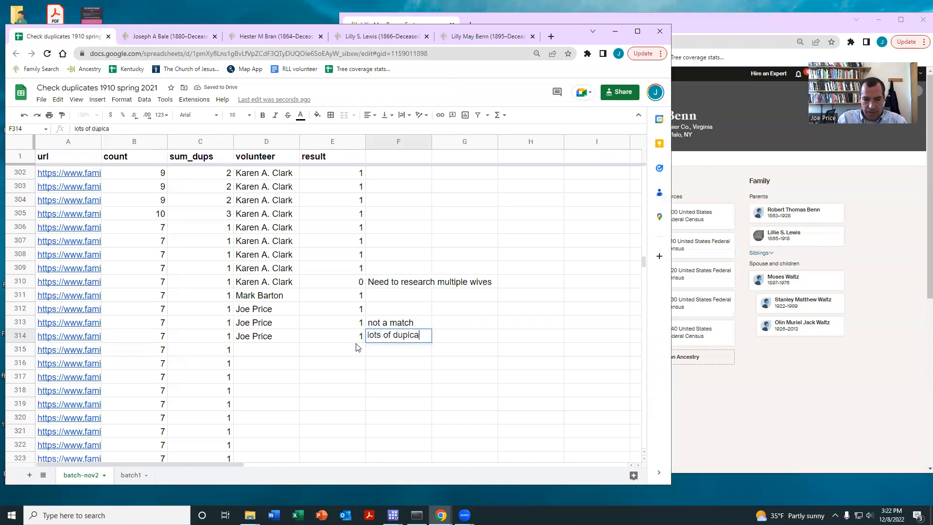
key(BackSpace)
key(BackSpace)
text(icate, remove )
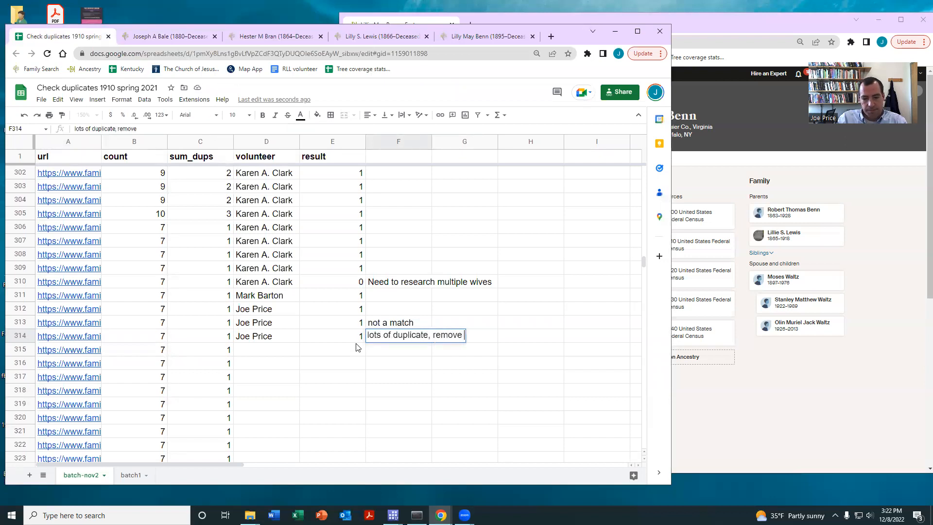
text(mily)
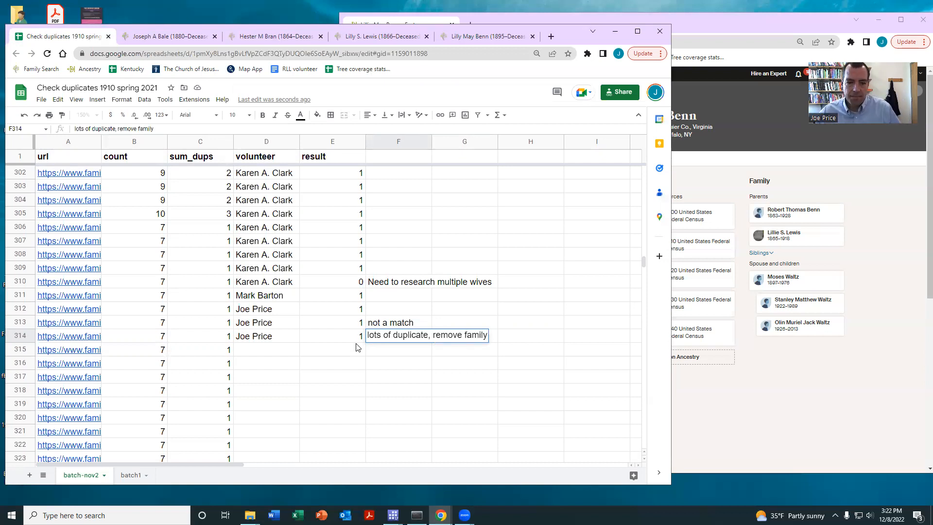
click(401, 347)
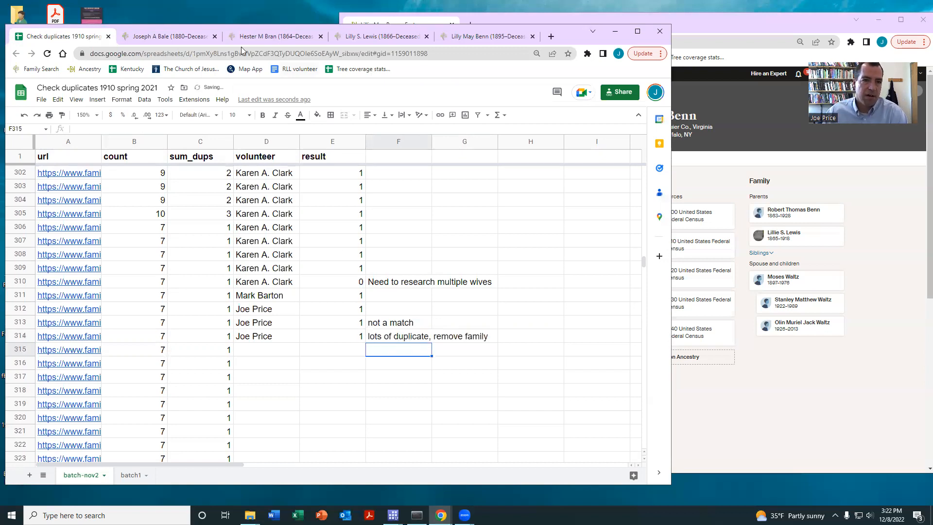
Review the row 314 merge comparison again, checking both men's residences, parents and siblings and the 1910 census source citation
click(160, 39)
scroll(223, 300, down, 5)
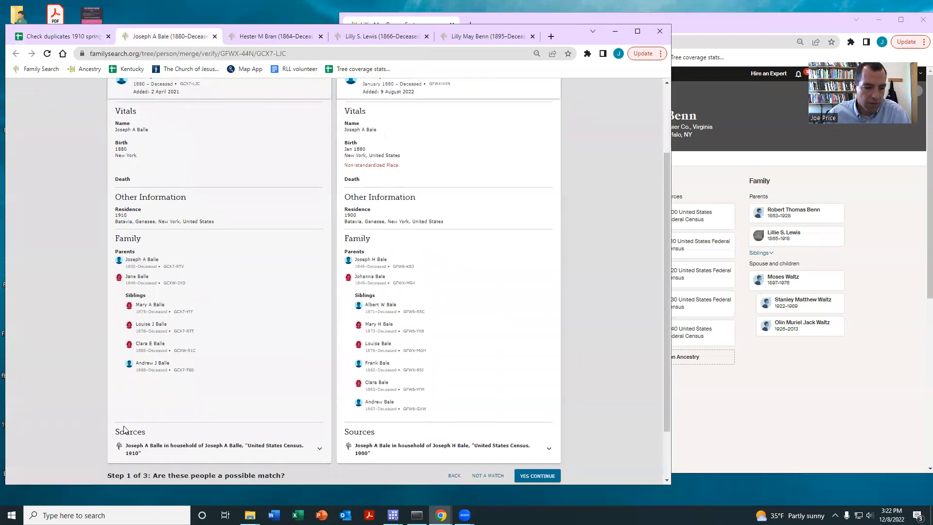
scroll(129, 277, up, 3)
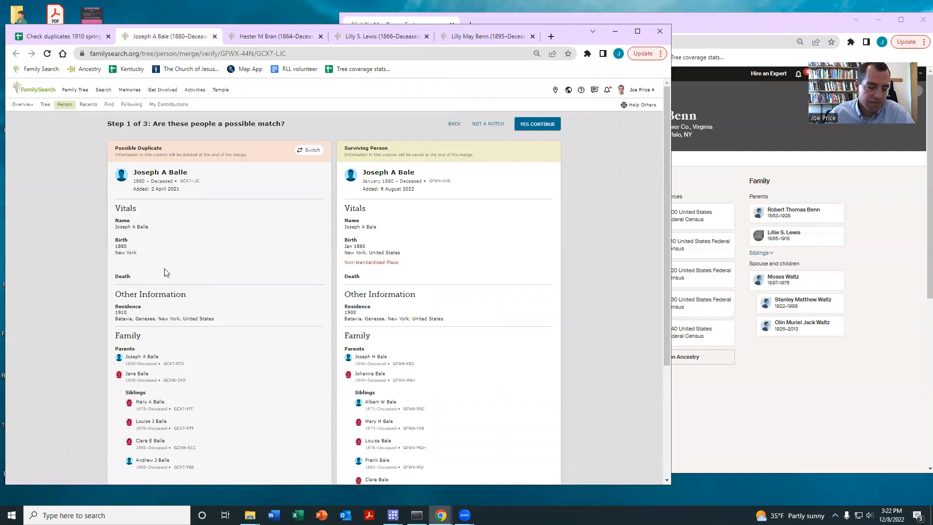
scroll(179, 298, down, 1)
scroll(166, 286, down, 1)
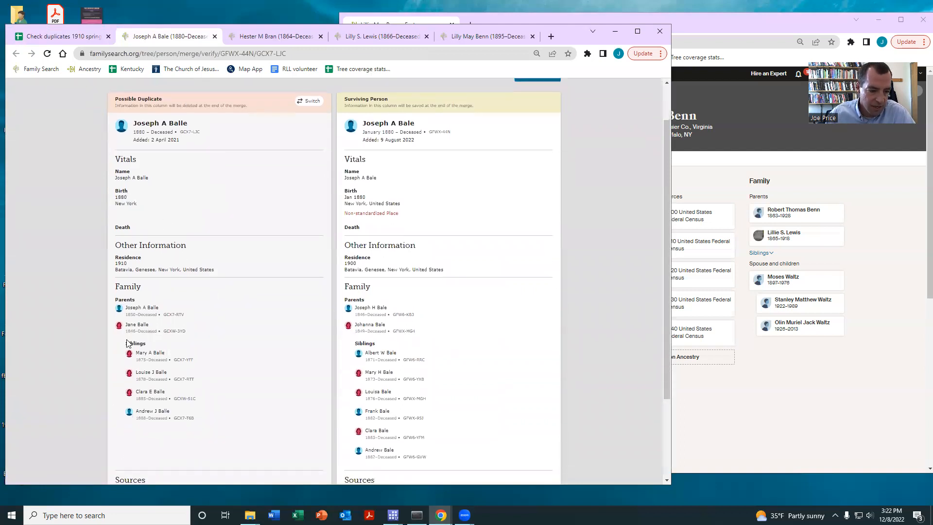
scroll(313, 403, down, 3)
click(317, 385)
scroll(218, 393, down, 3)
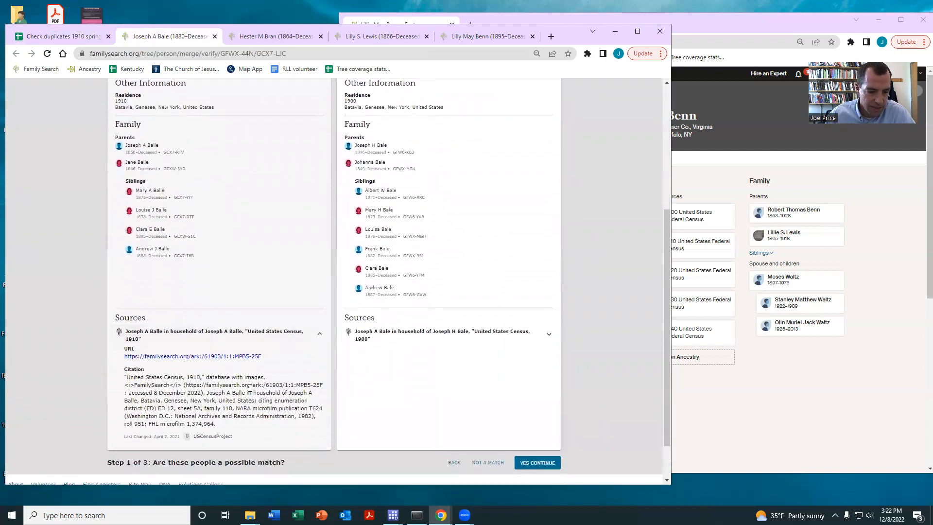
scroll(239, 392, up, 3)
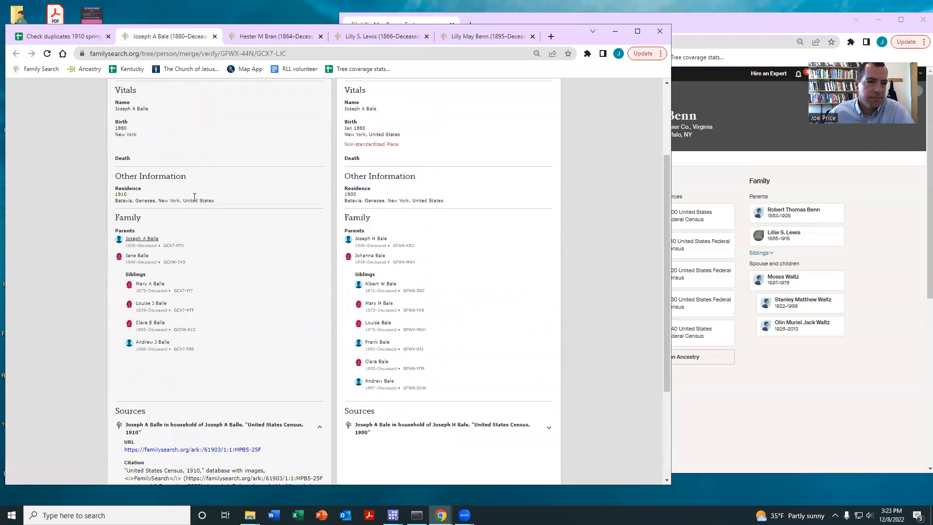
Return to the duplicates spreadsheet and check how other volunteers recorded results and notes for rows that were not a match
click(51, 36)
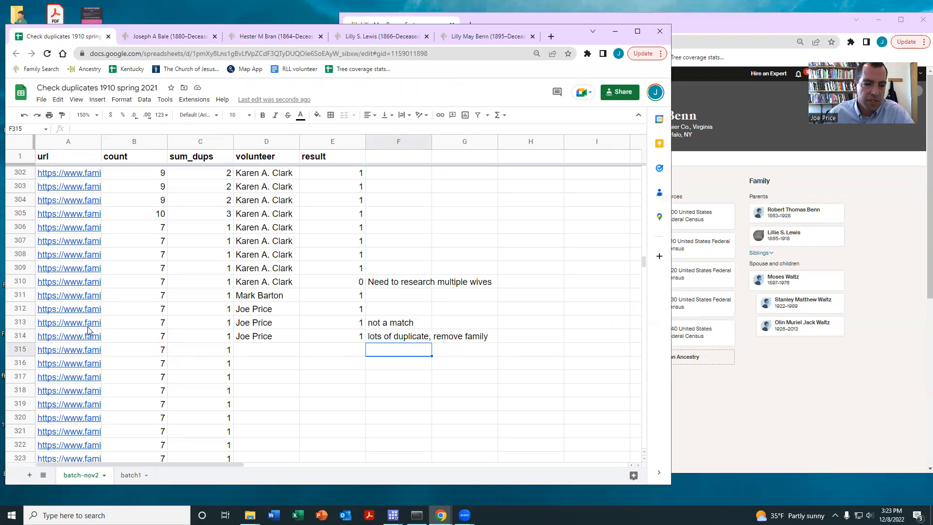
mouse_move(71, 339)
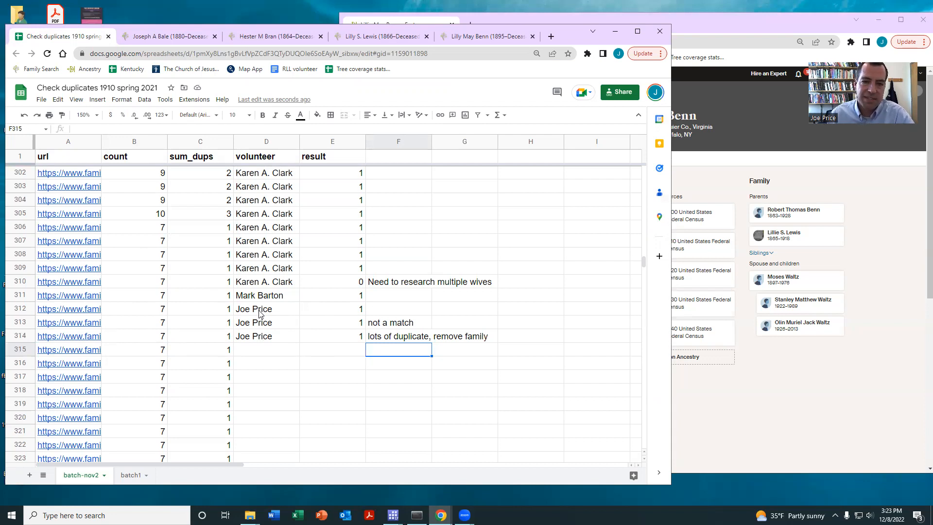
click(384, 325)
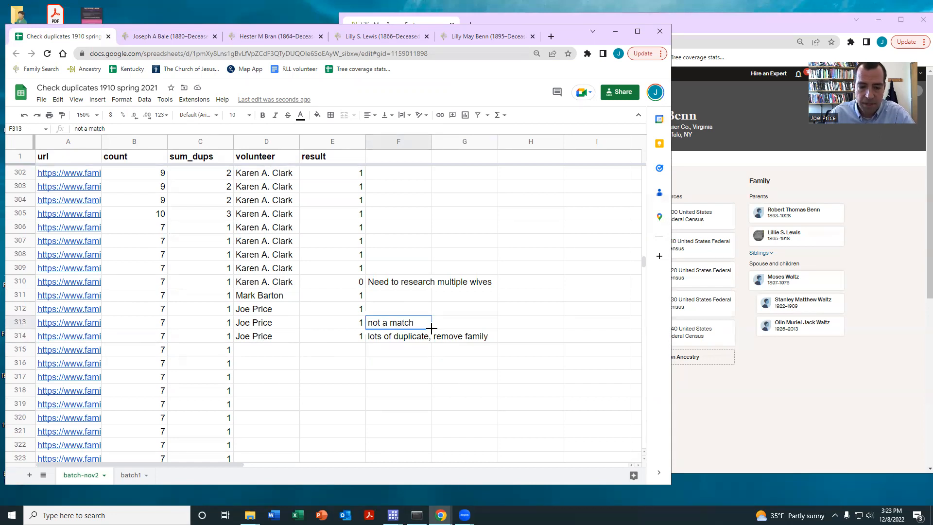
scroll(418, 322, down, 1)
click(406, 326)
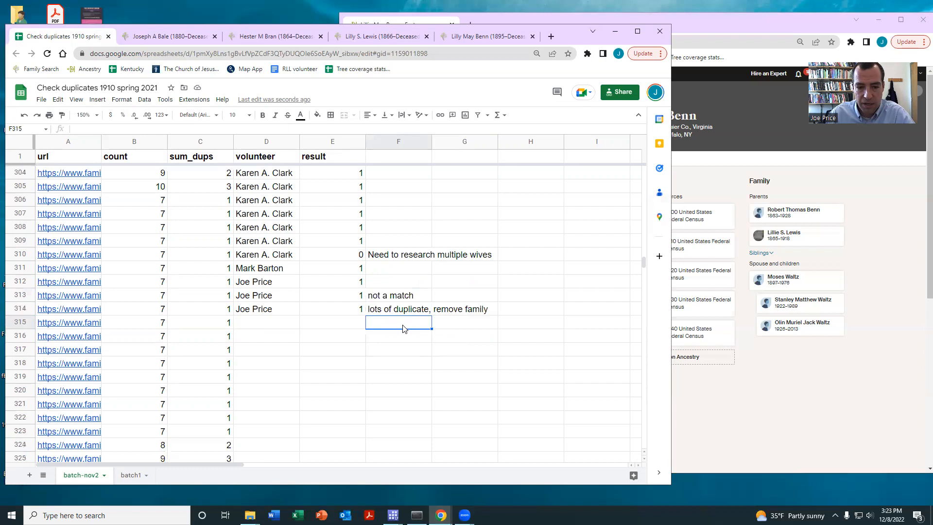
scroll(406, 326, up, 7)
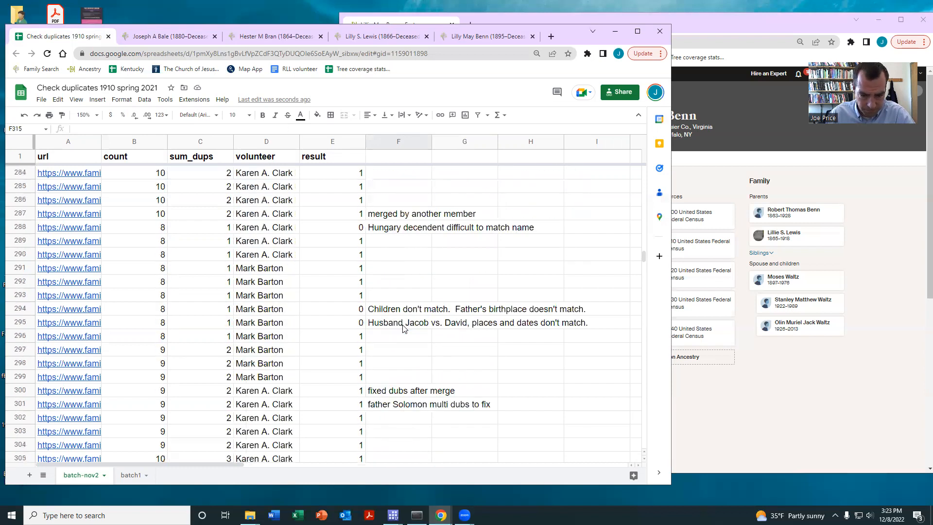
scroll(402, 328, down, 2)
scroll(402, 328, down, 1)
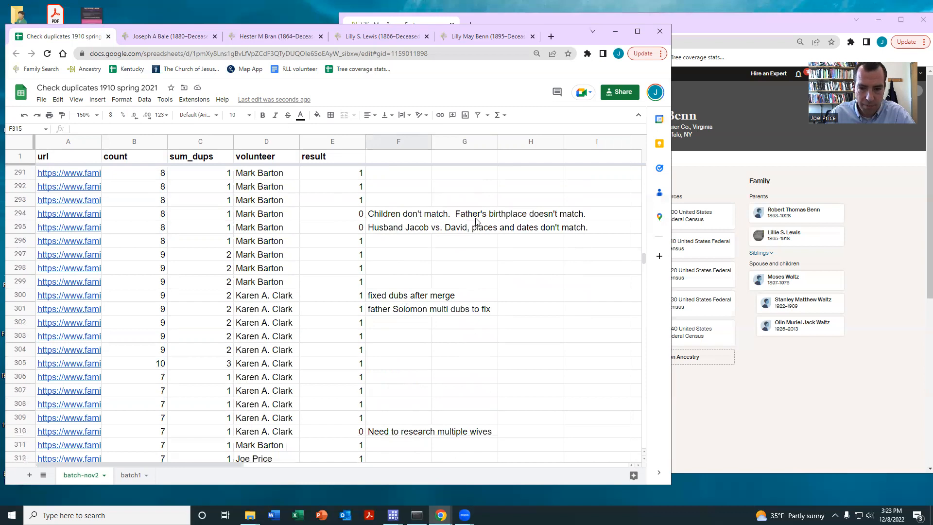
scroll(449, 261, down, 3)
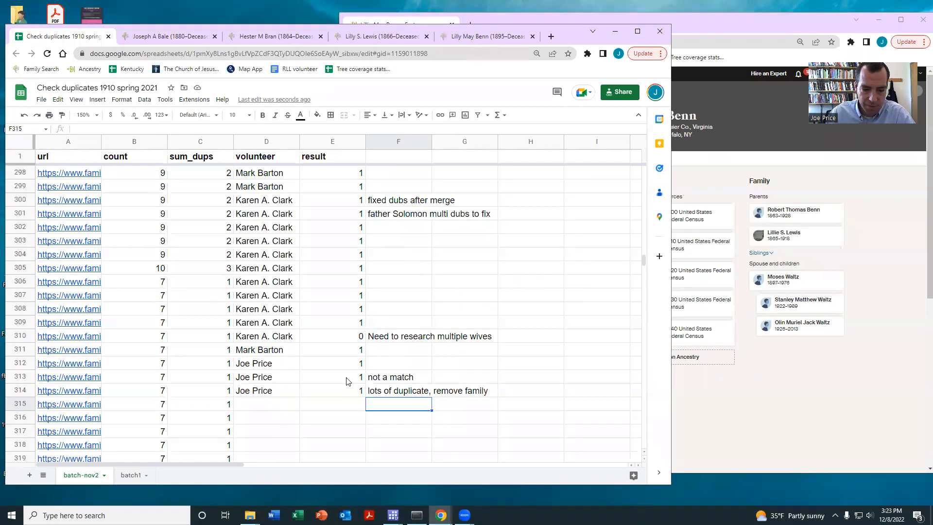
Change the result in row 313, the one noted "not a match", to 0
click(347, 377)
text(0)
key(Return)
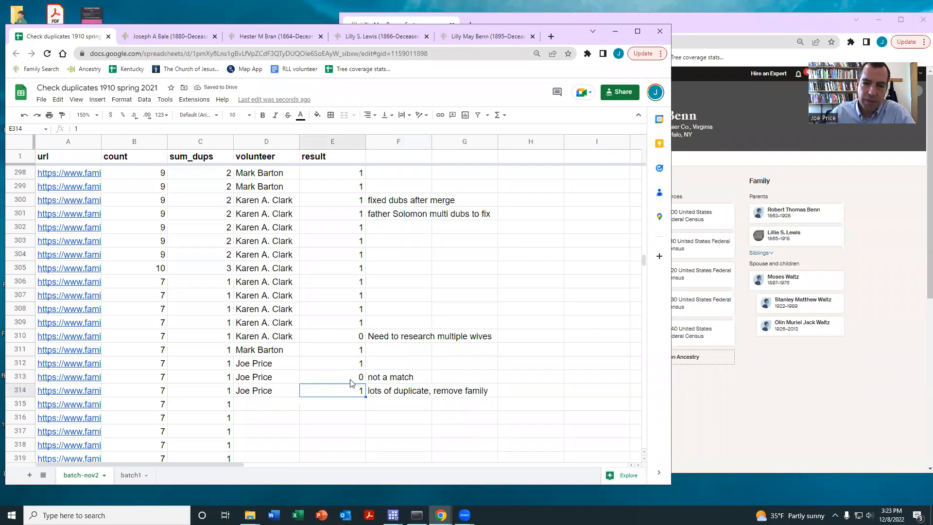
scroll(352, 384, down, 1)
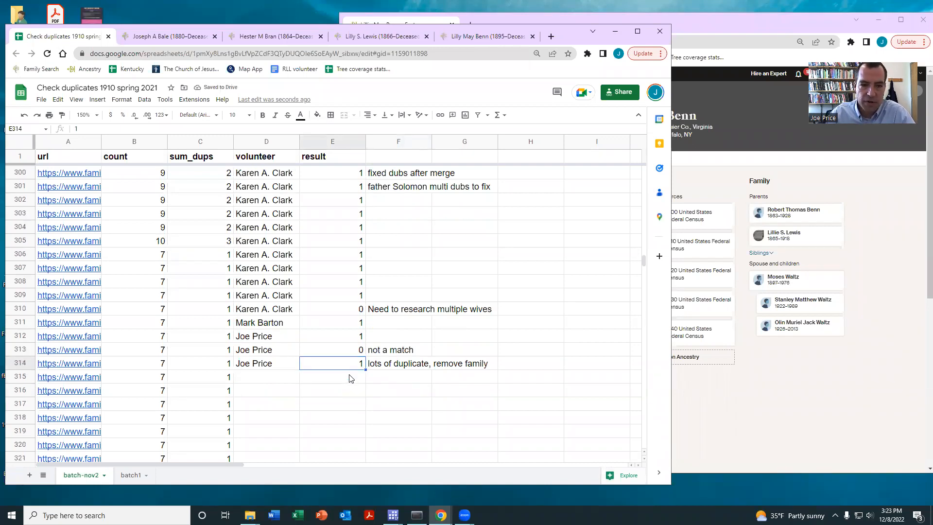